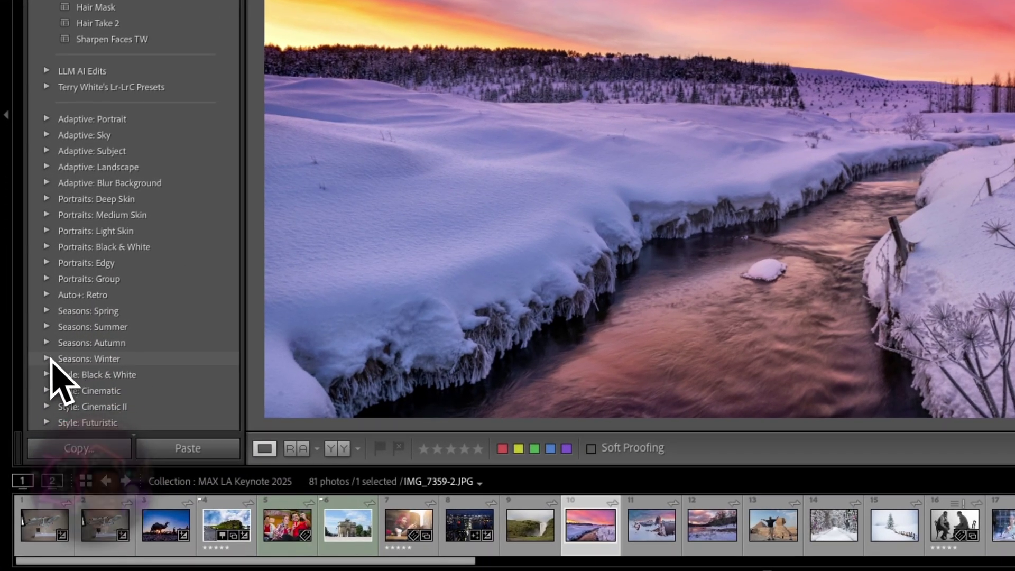
- Try the Winter01 adaptive landscape preset, then start a new Landscape mask
click(46, 359)
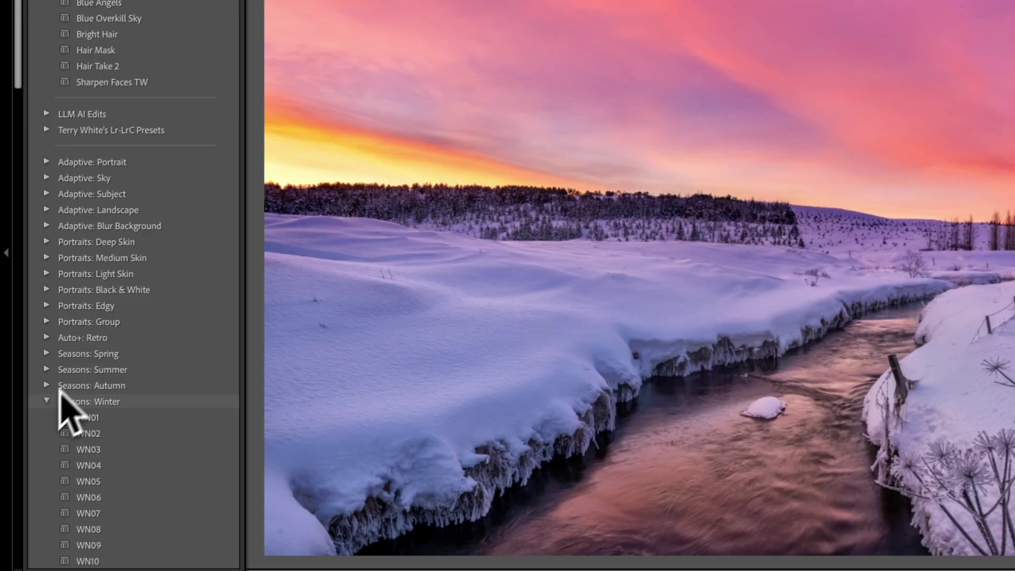
click(39, 360)
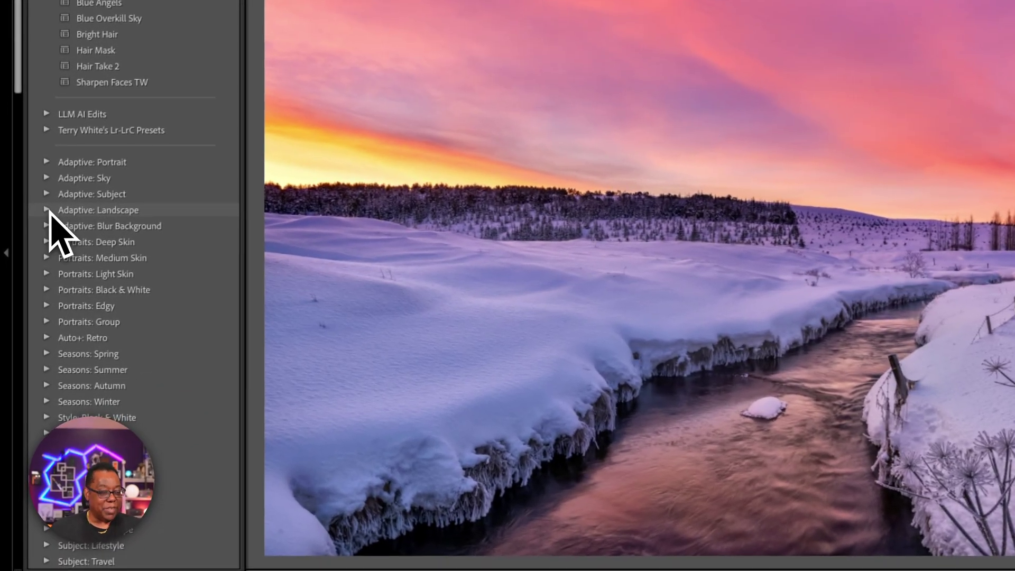
click(48, 210)
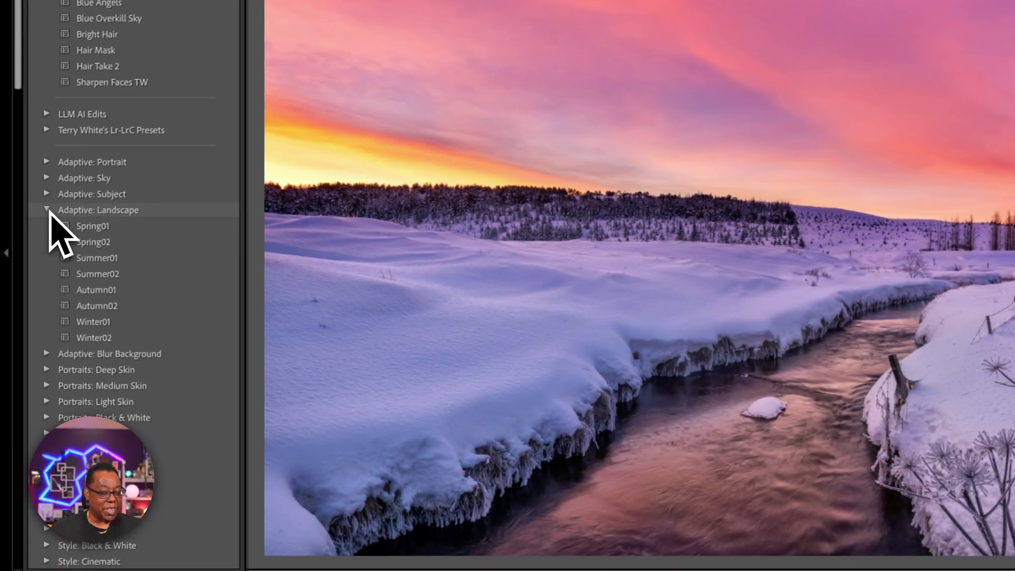
click(100, 322)
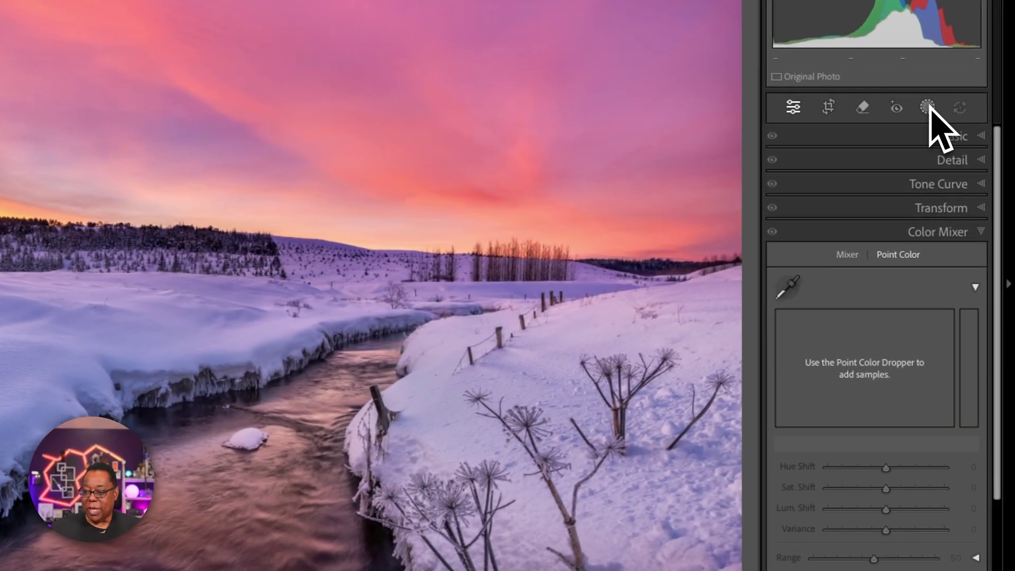
click(928, 107)
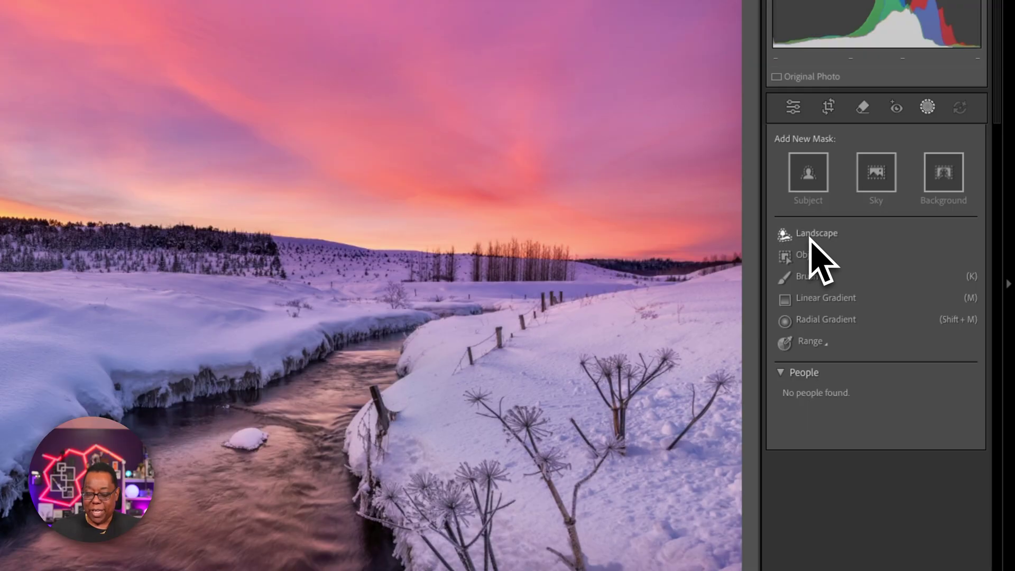
click(810, 238)
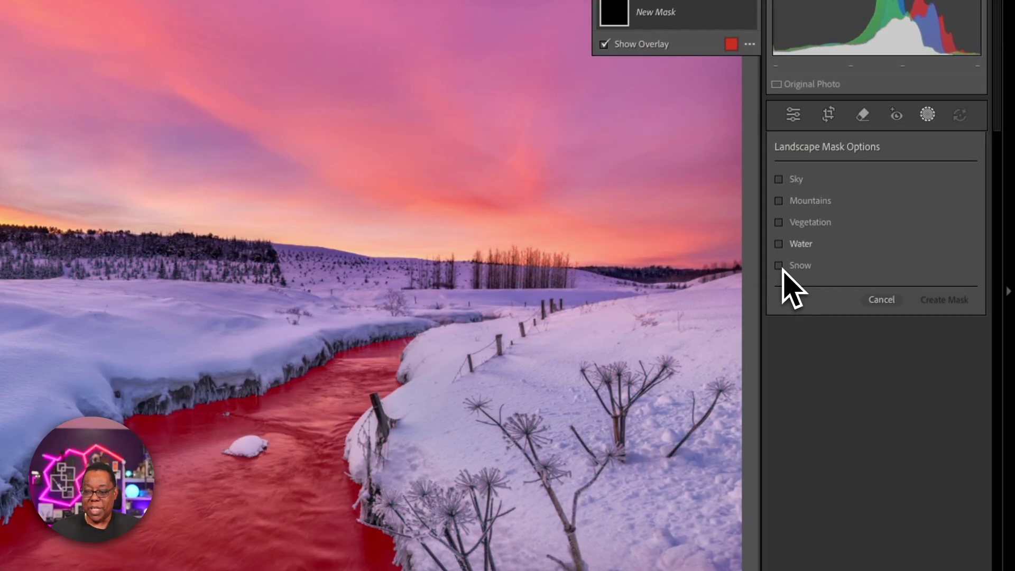
- Check Water and Snow in Landscape Mask Options and create them as two separate masks
click(779, 243)
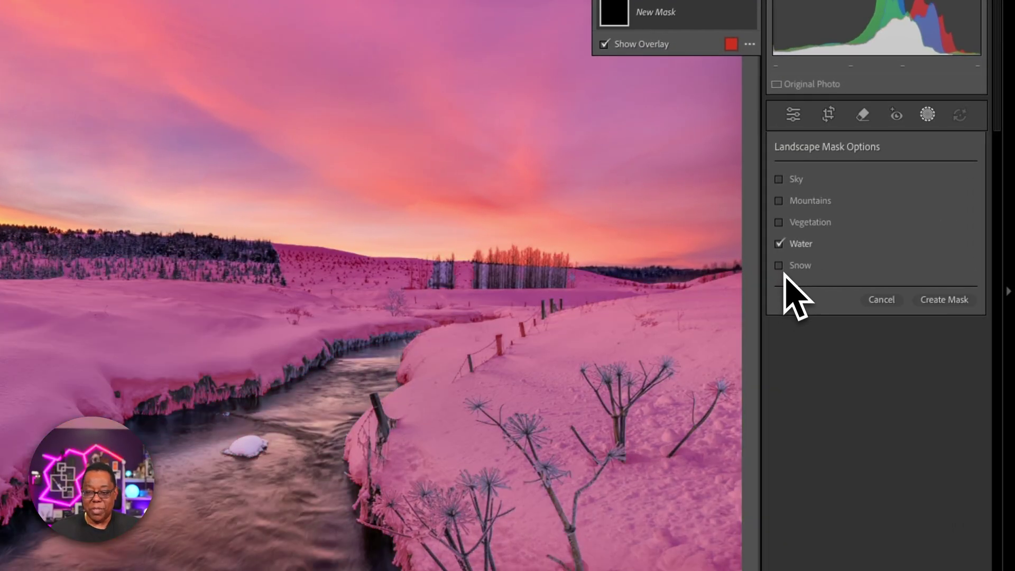
click(779, 266)
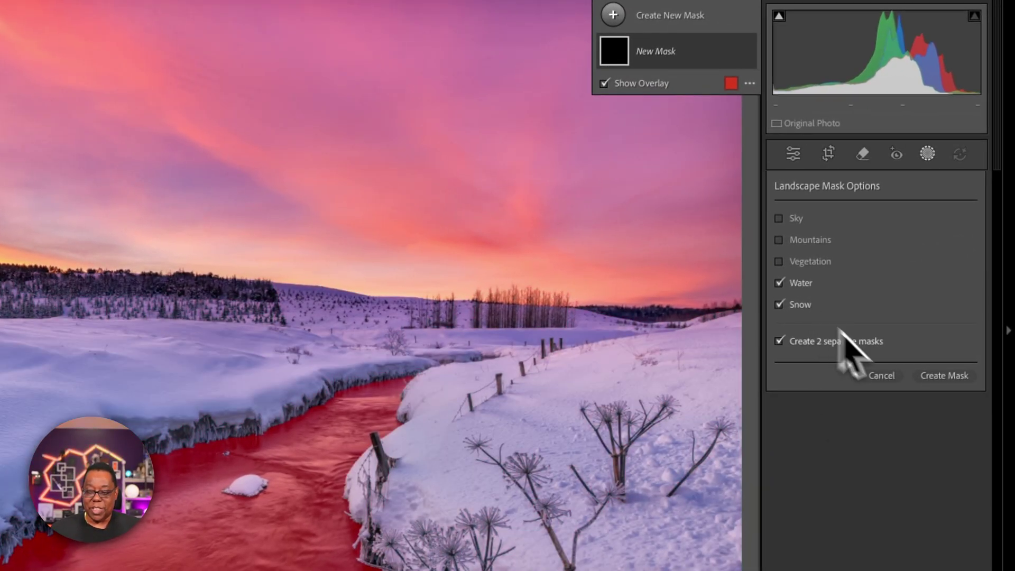
click(955, 377)
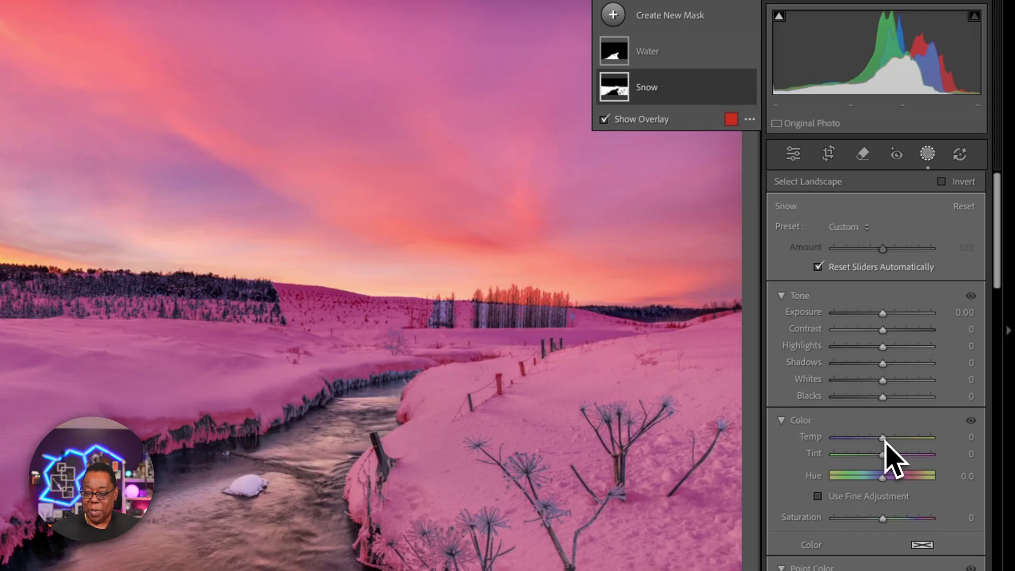
- Warm the Snow mask's temperature to 52
drag(883, 439, 914, 439)
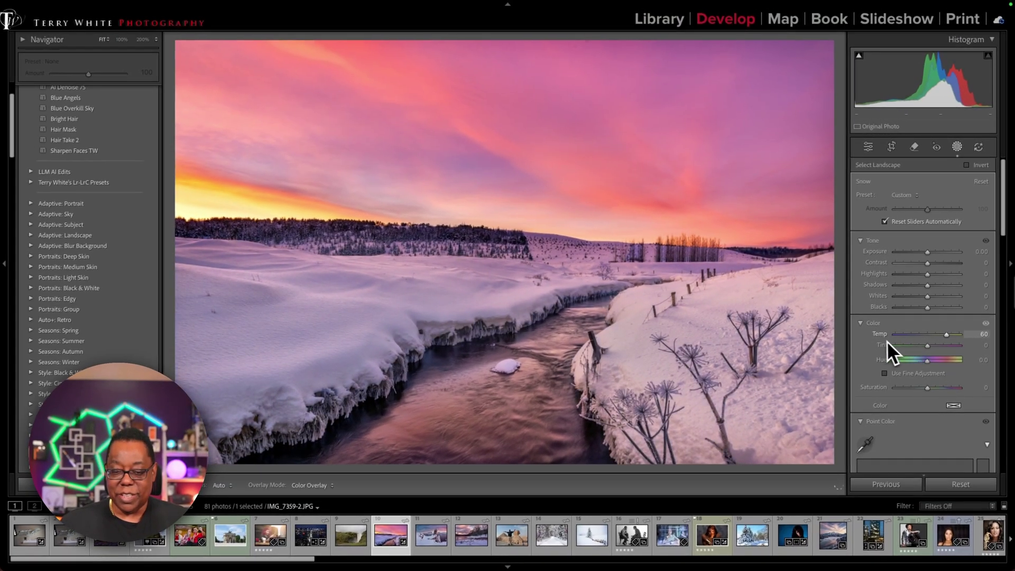
click(887, 341)
click(963, 342)
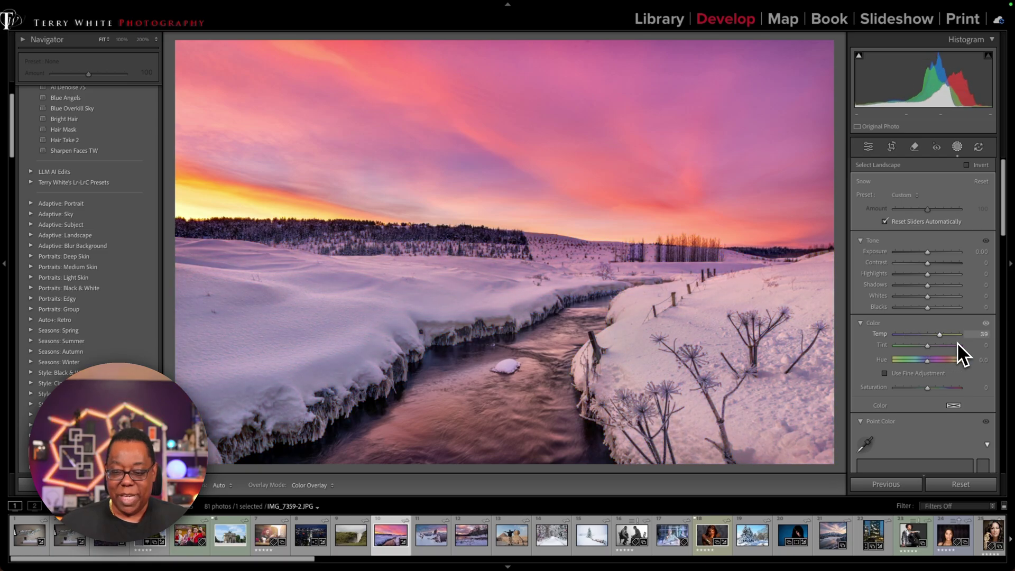
click(957, 342)
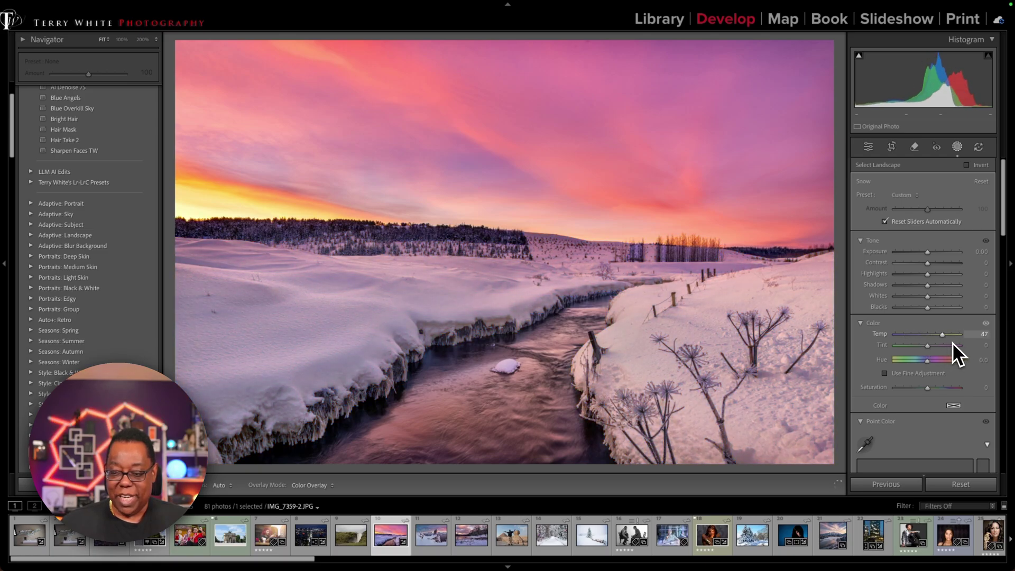
drag(950, 341, 946, 343)
key(Down)
key(Down)
key(Down)
key(Down)
key(Down)
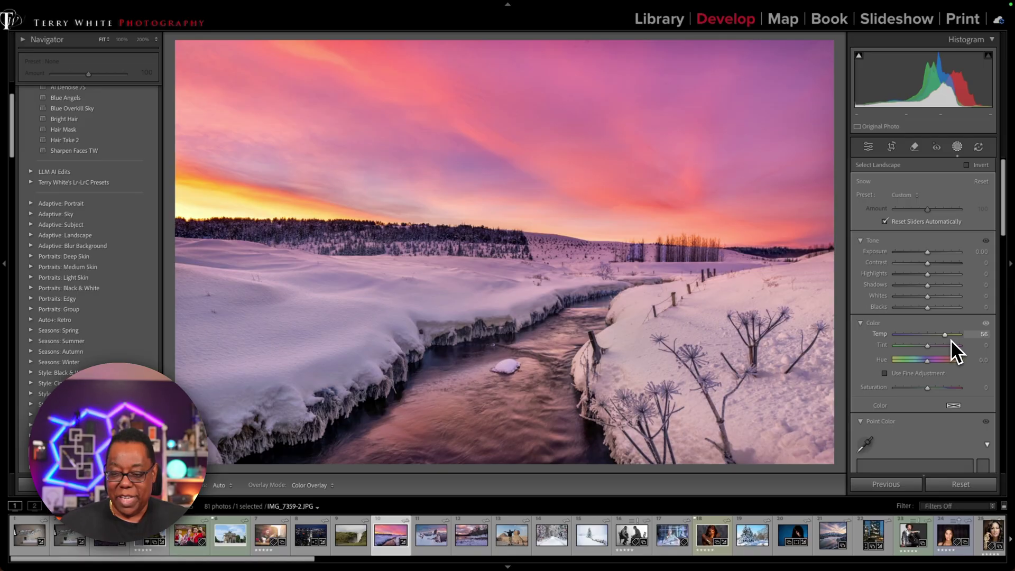
key(Up)
key(Up)
key(Up)
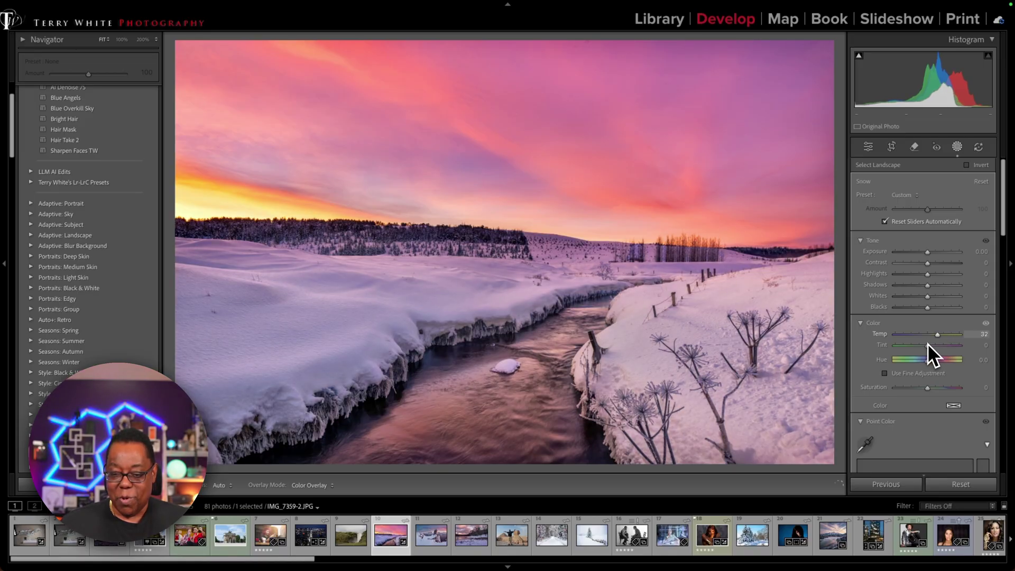
click(927, 344)
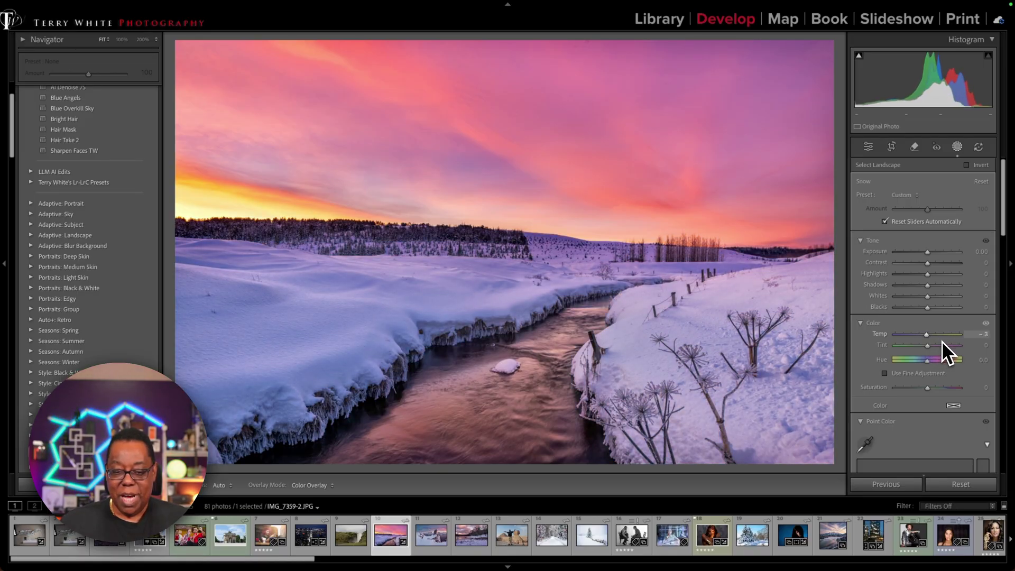
key(Up)
key(Up)
key(Up)
key(Up)
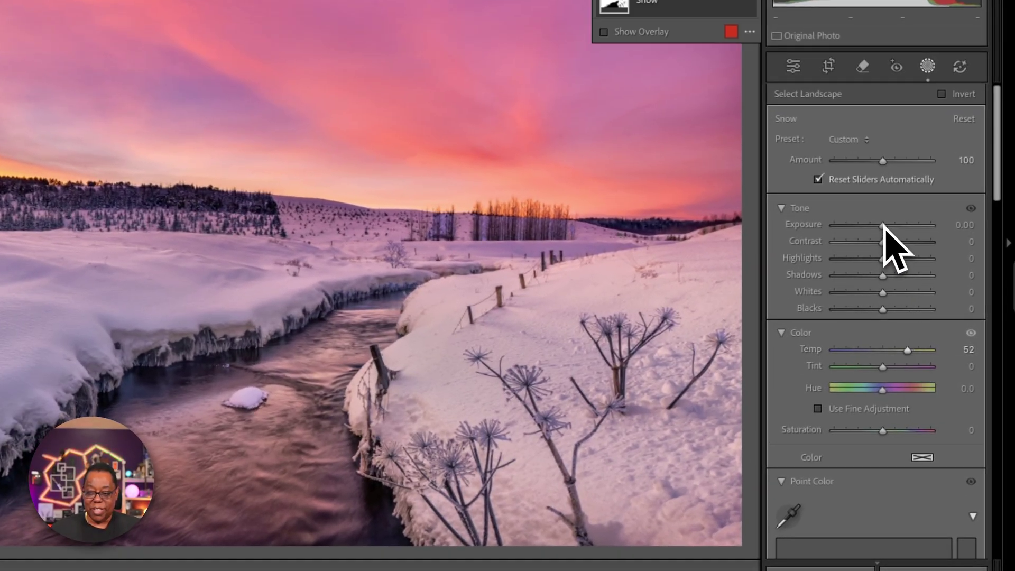
- Raise the Snow mask's exposure to about +1.37 to whiten the snow
key(Up)
key(Up)
key(Up)
key(Up)
key(Up)
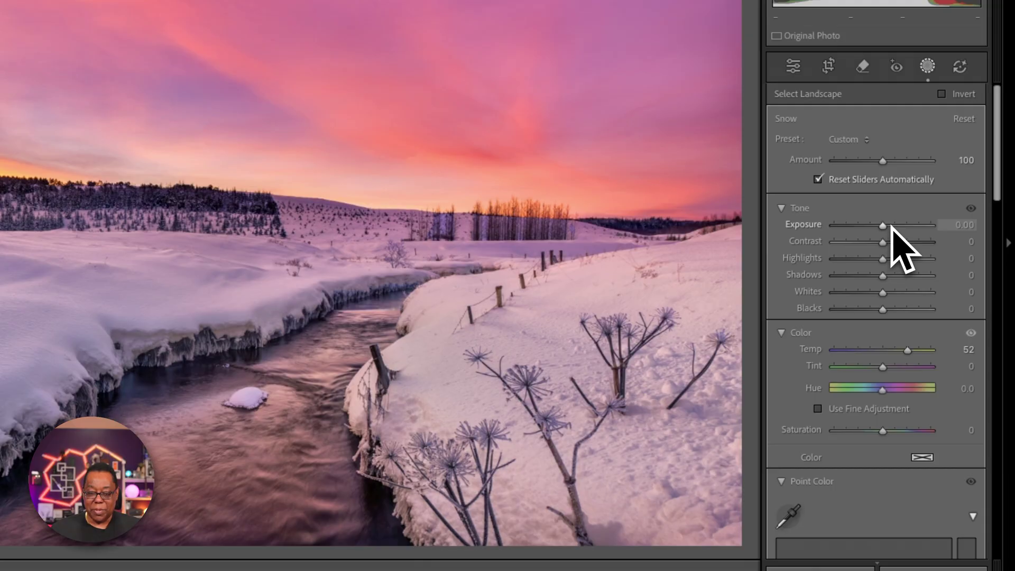
click(892, 225)
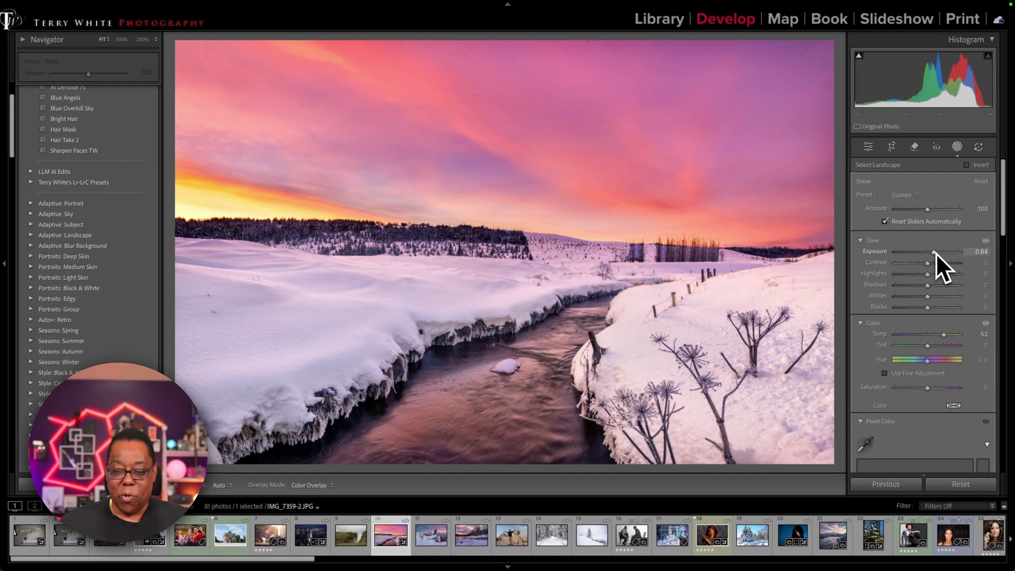
scroll(936, 253, up, 2)
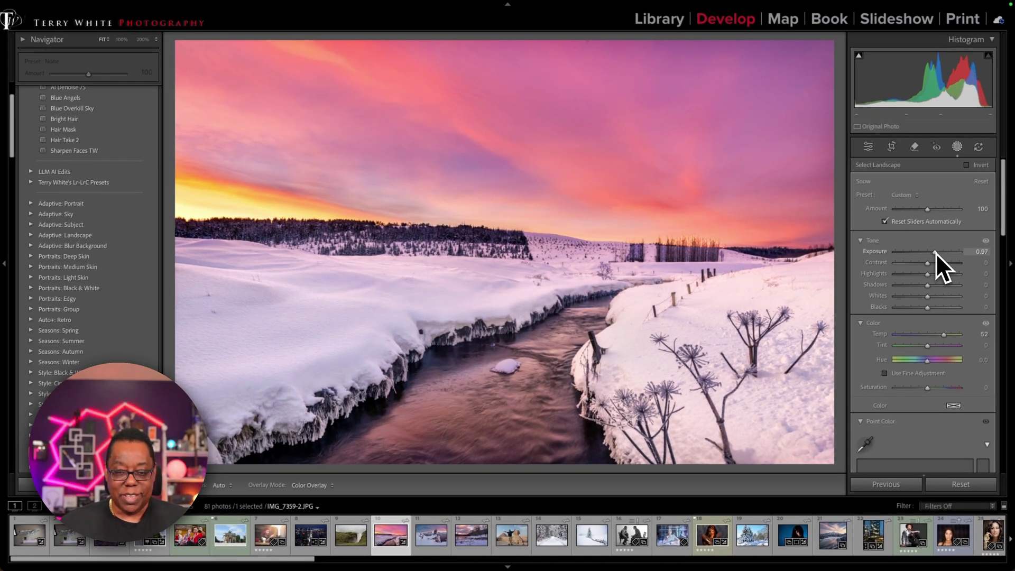
scroll(936, 253, up, 1)
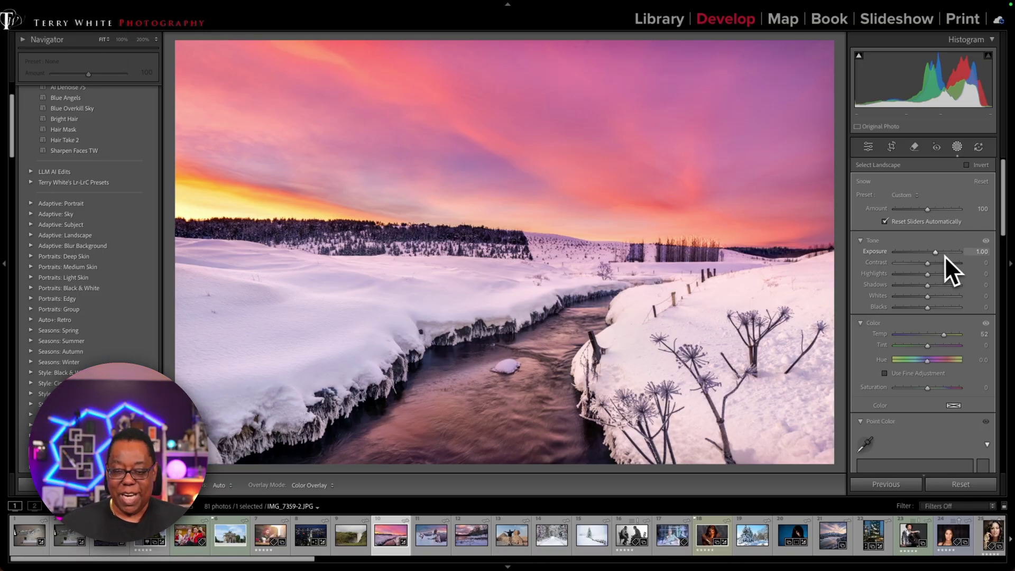
scroll(944, 256, up, 10)
scroll(937, 256, down, 8)
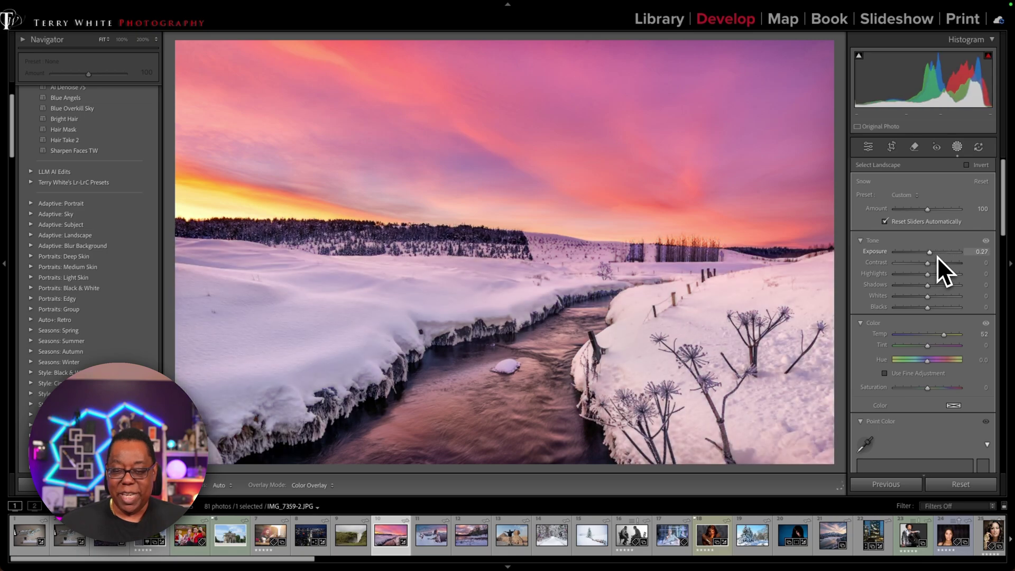
scroll(940, 256, up, 3)
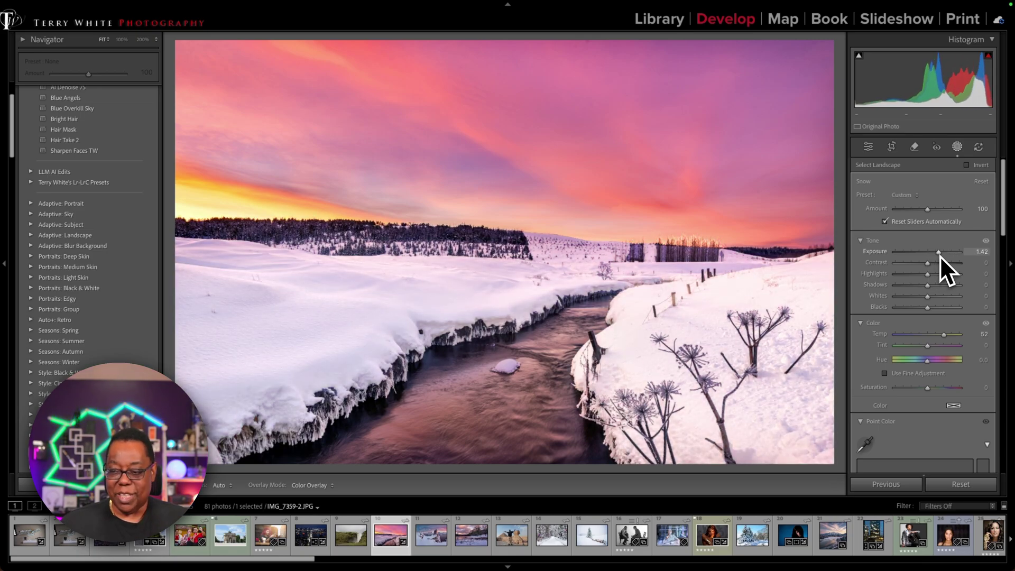
scroll(902, 272, down, 1)
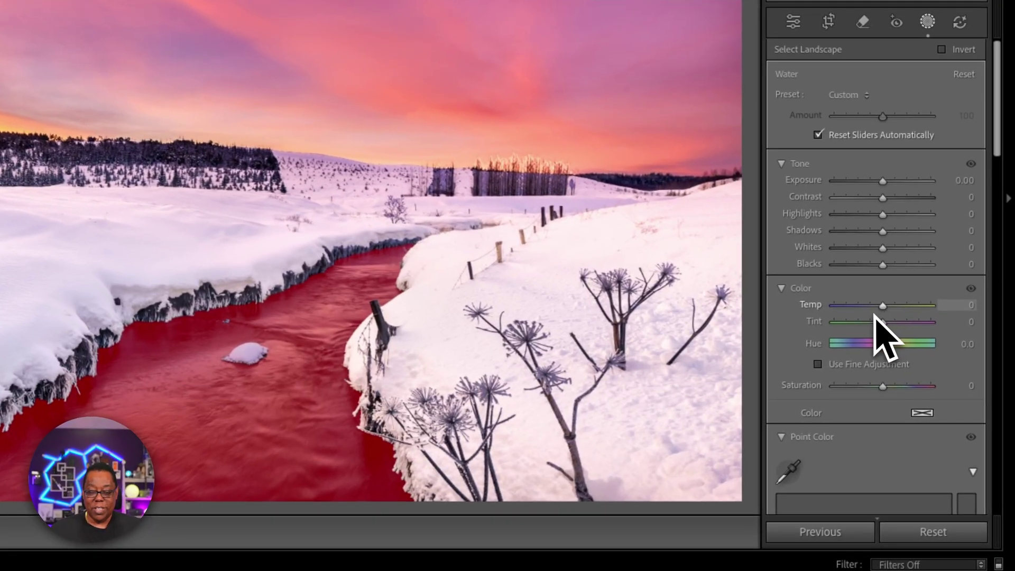
- Drag the Water mask's Temp down to -47 so the river turns blue
drag(876, 315, 838, 323)
drag(897, 345, 922, 340)
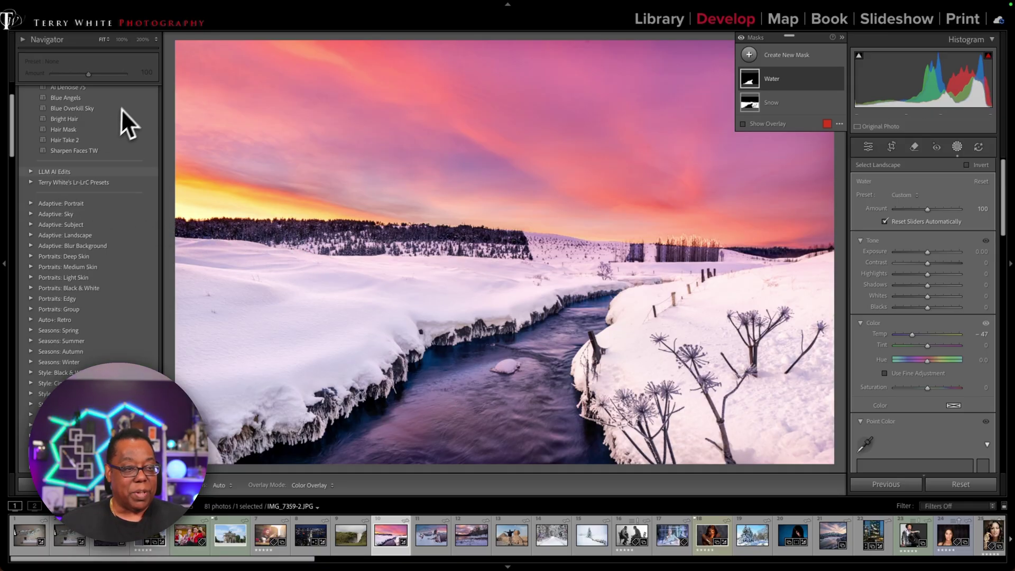
scroll(132, 101, up, 3)
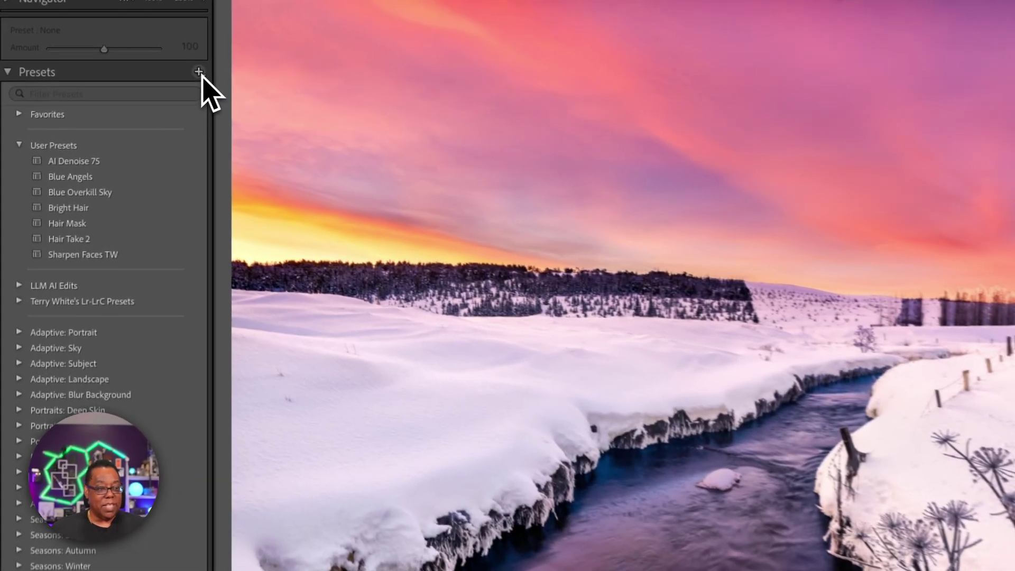
- Create a develop preset with only Water and Snow masking, named 'White Snow - Blue Water Adaptive Preset'
click(199, 73)
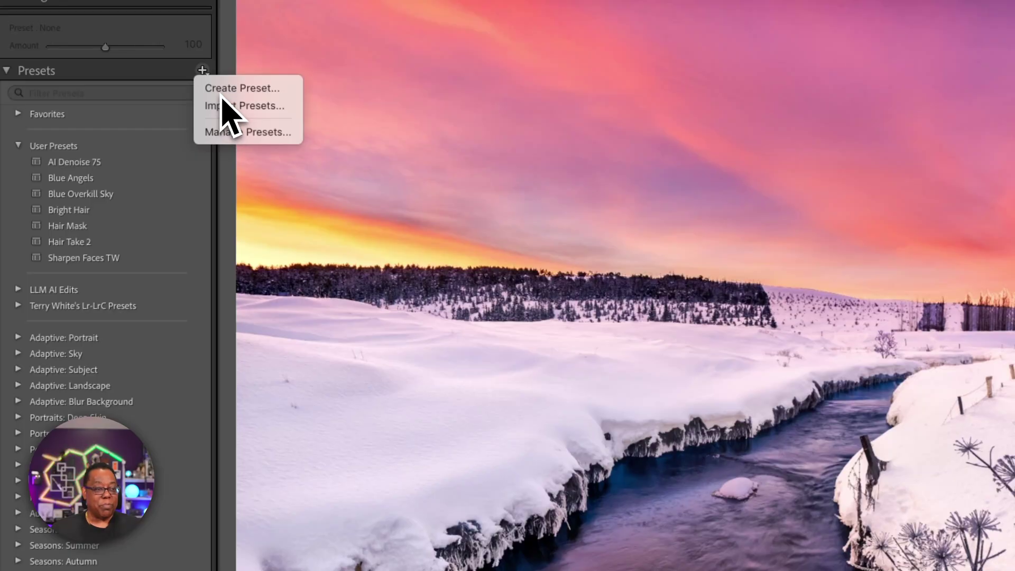
click(222, 94)
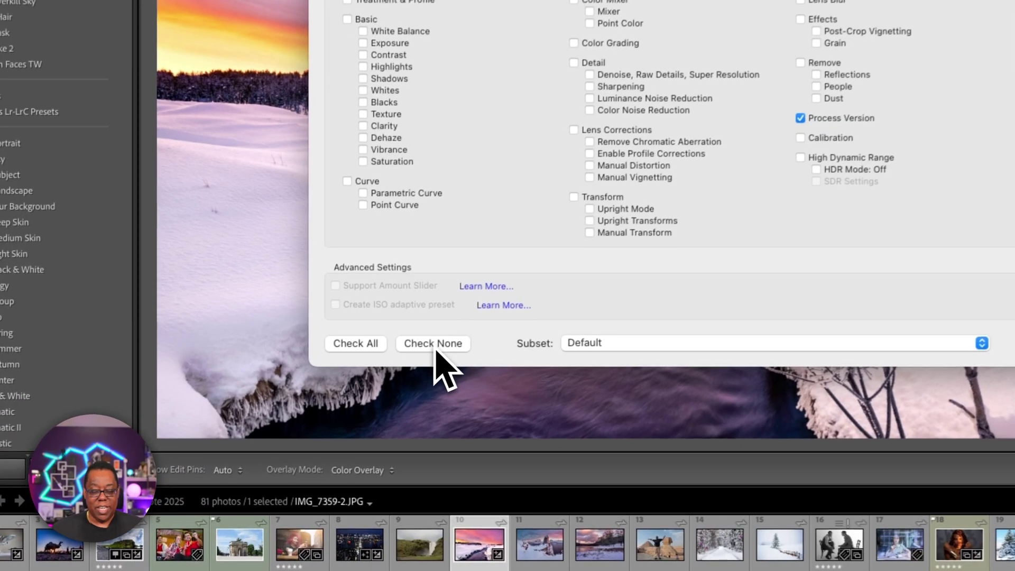
click(438, 348)
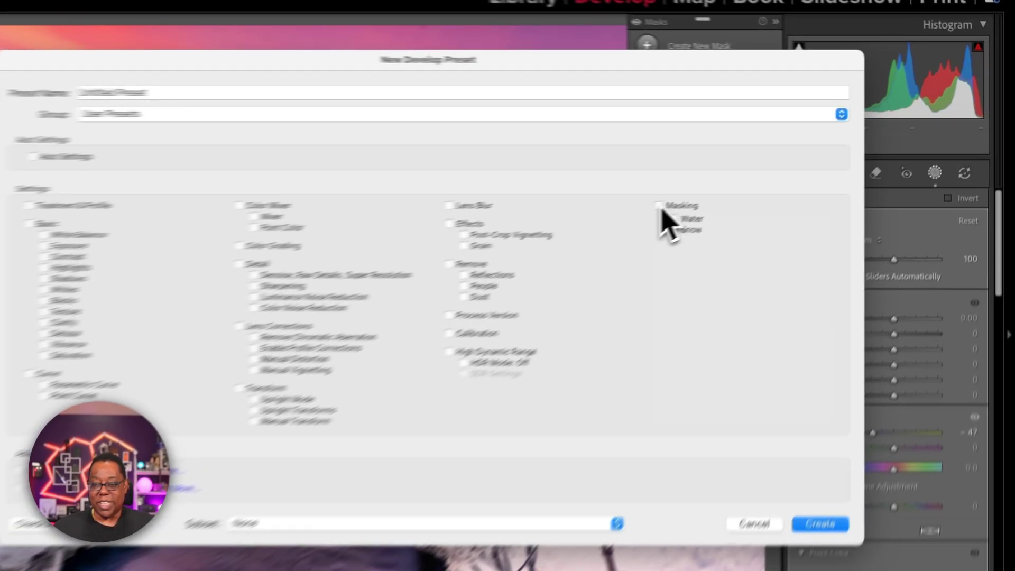
click(626, 217)
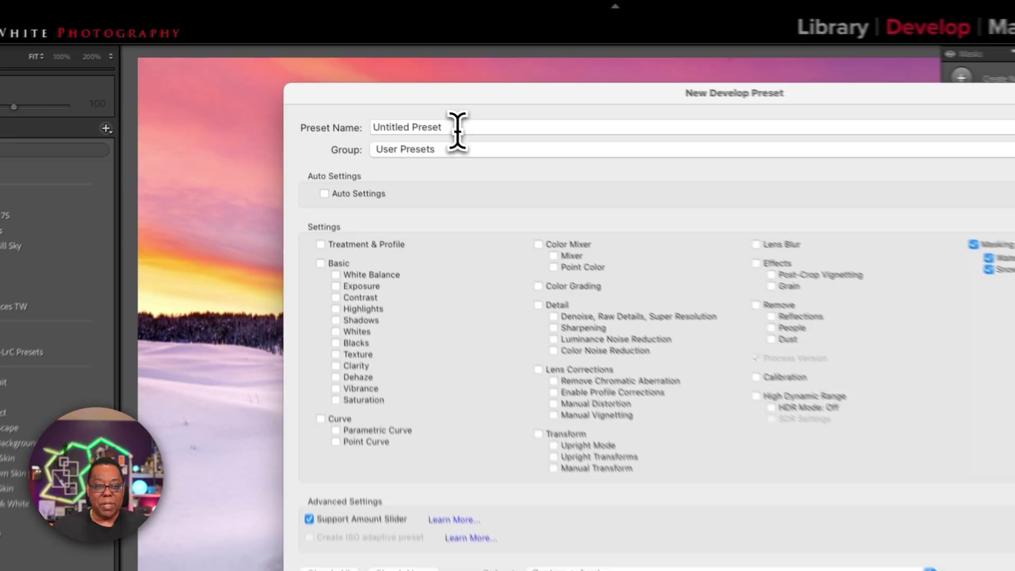
triple_click(421, 124)
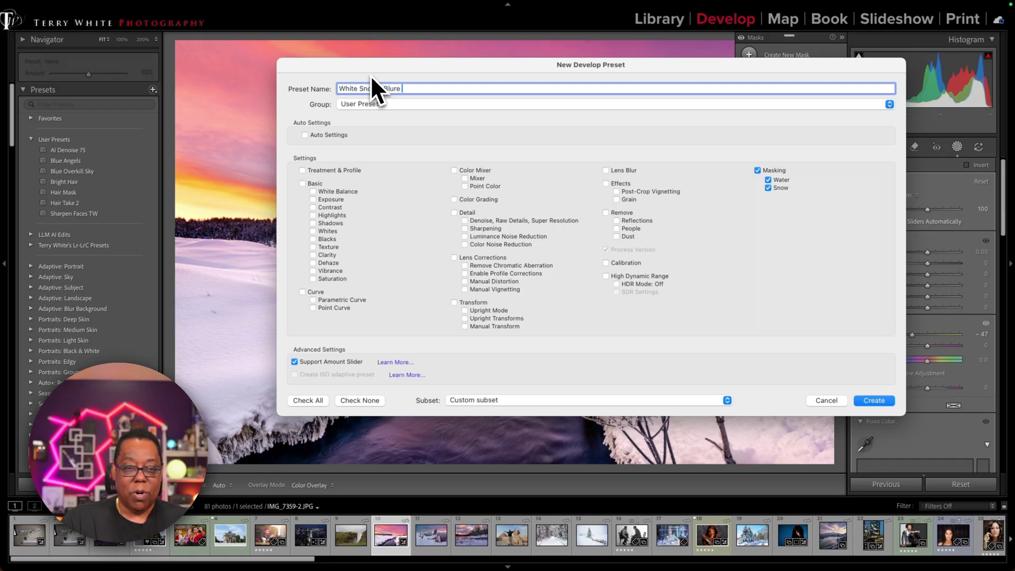
text(White Snow - Blue Wat)
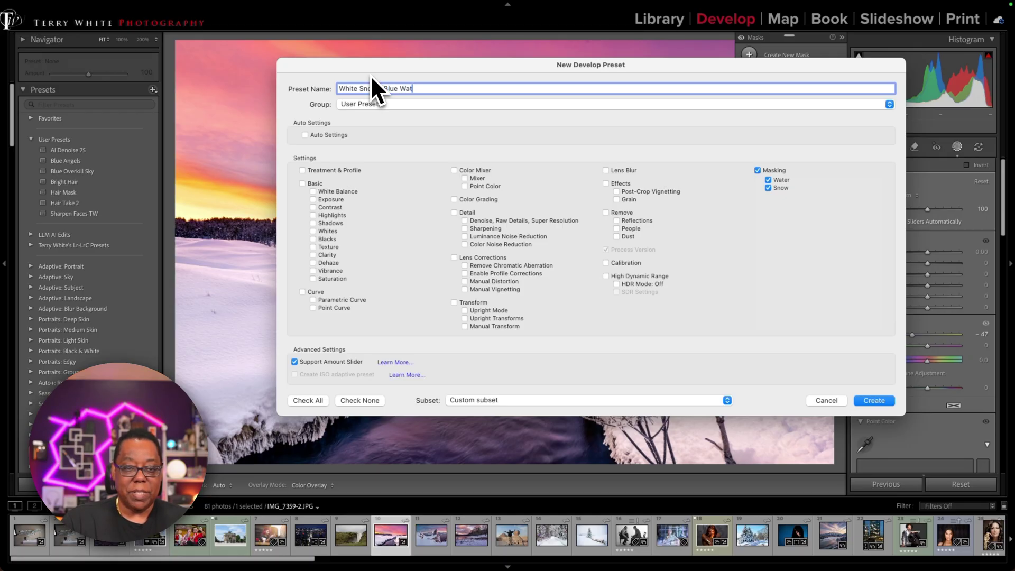
text(er Adapt)
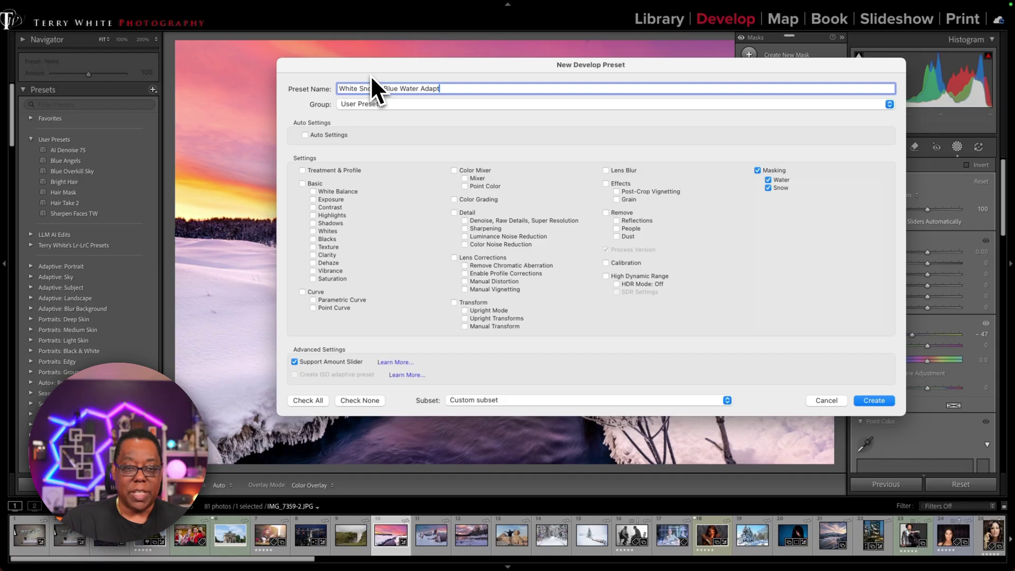
text(ive Prese)
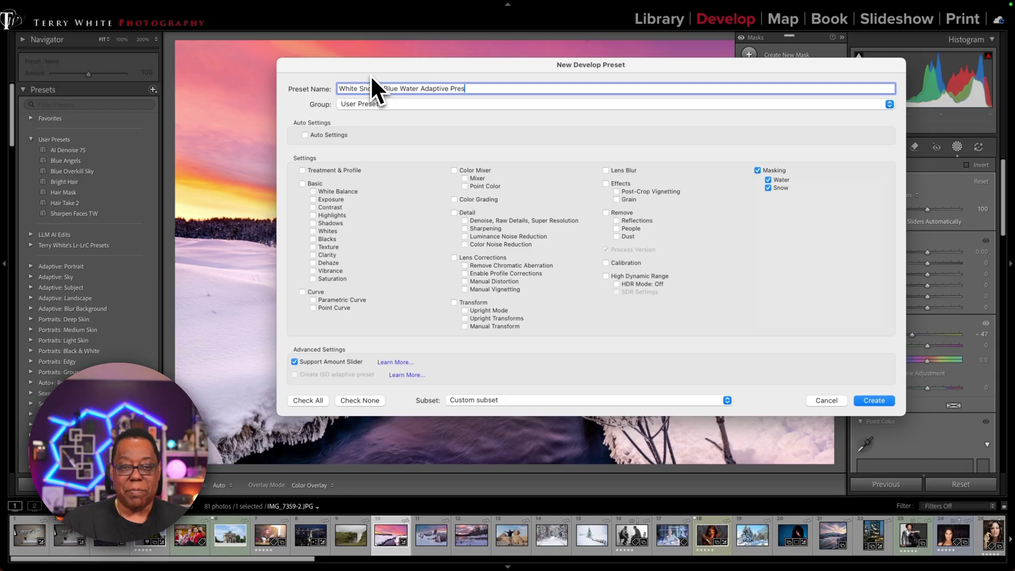
text(t)
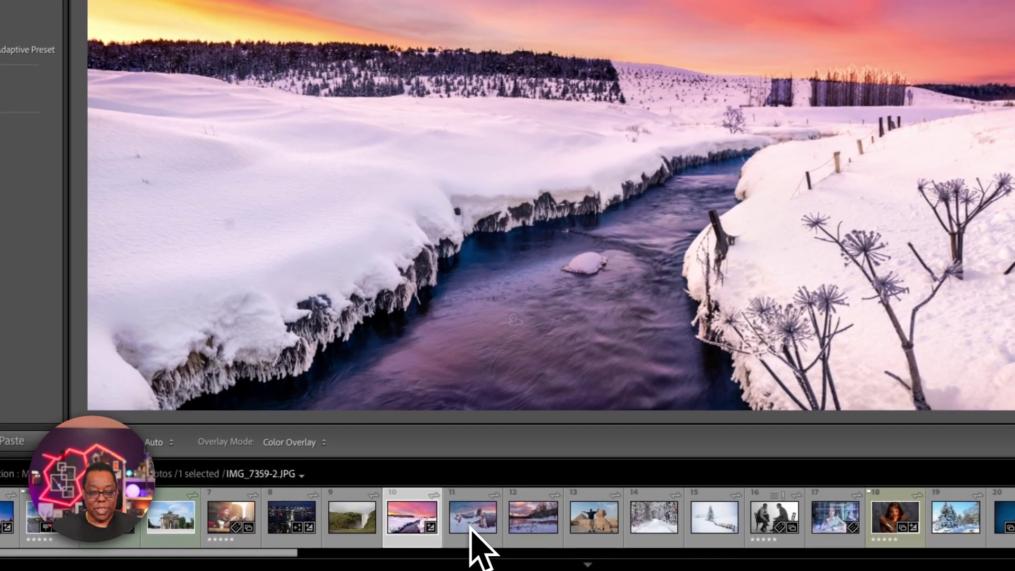
- Open IMG_7369.JPG from filmstrip thumbnail 11
click(471, 528)
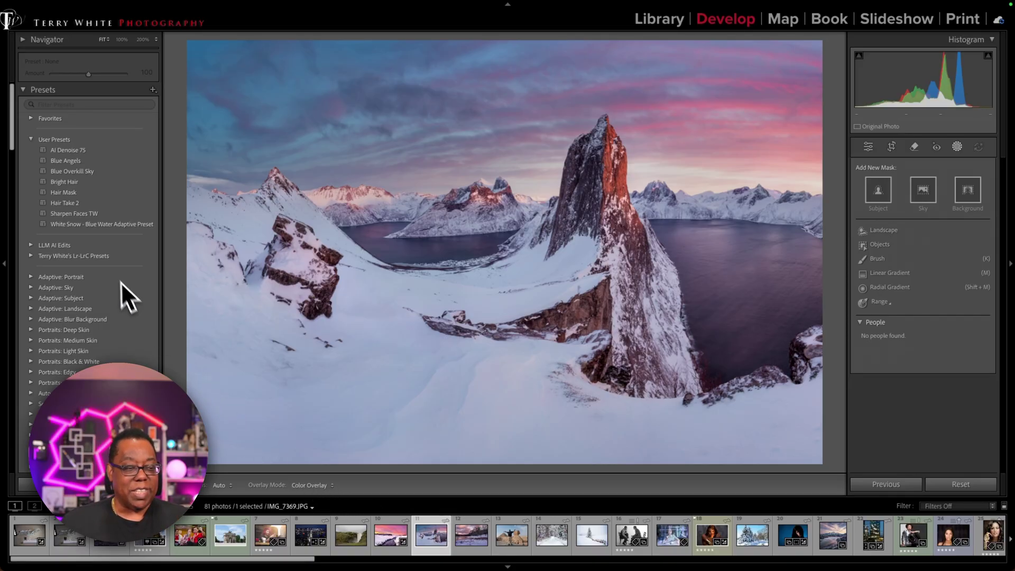
- Apply the White Snow - Blue Water Adaptive Preset and set its Amount to 89
click(98, 224)
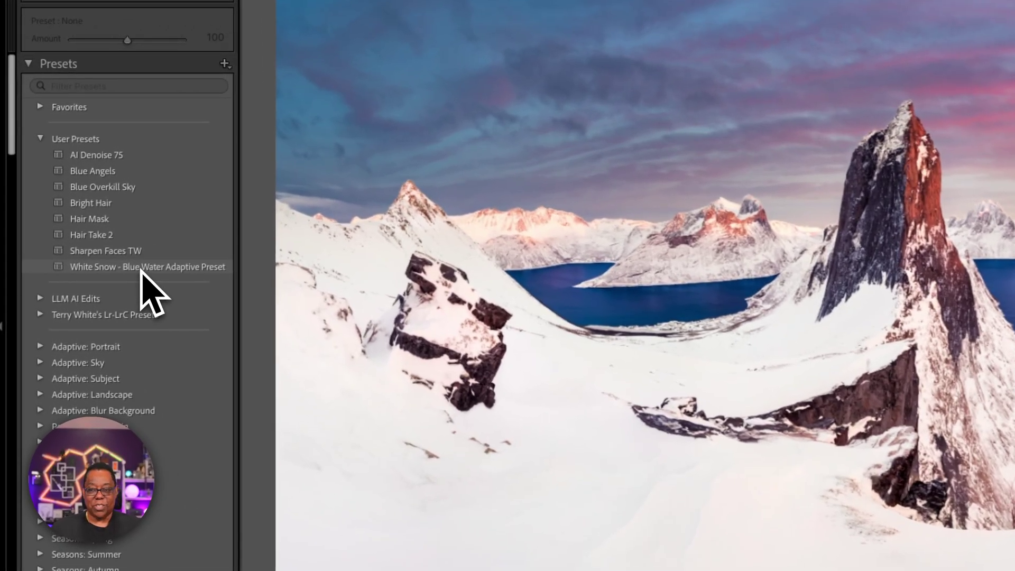
click(142, 268)
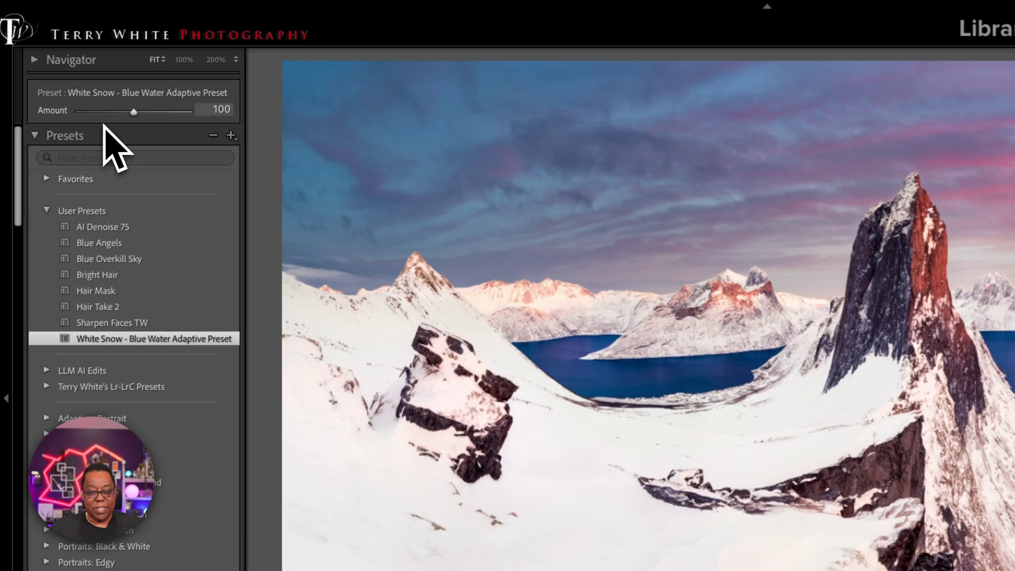
drag(109, 112, 102, 112)
click(87, 79)
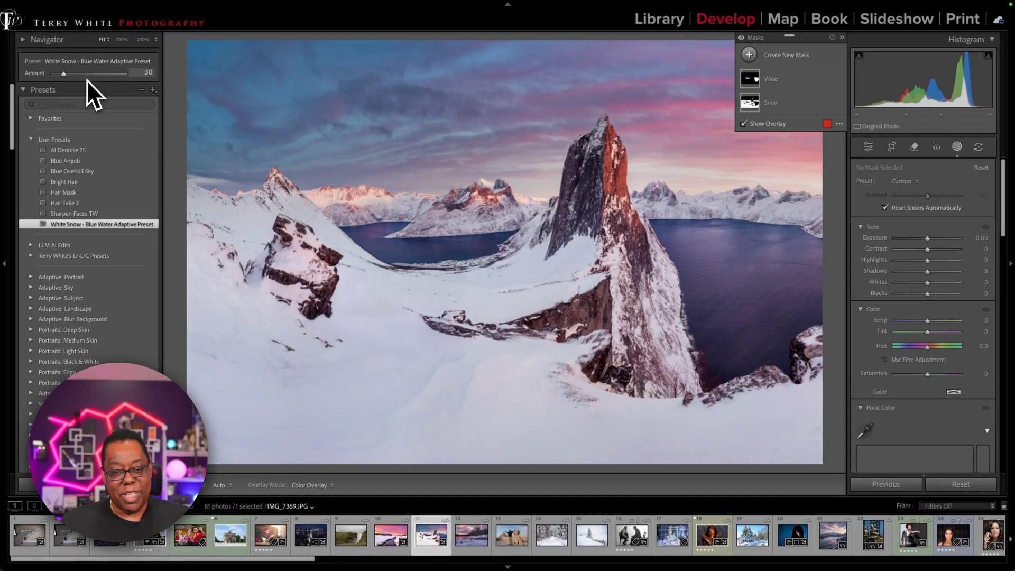
click(113, 74)
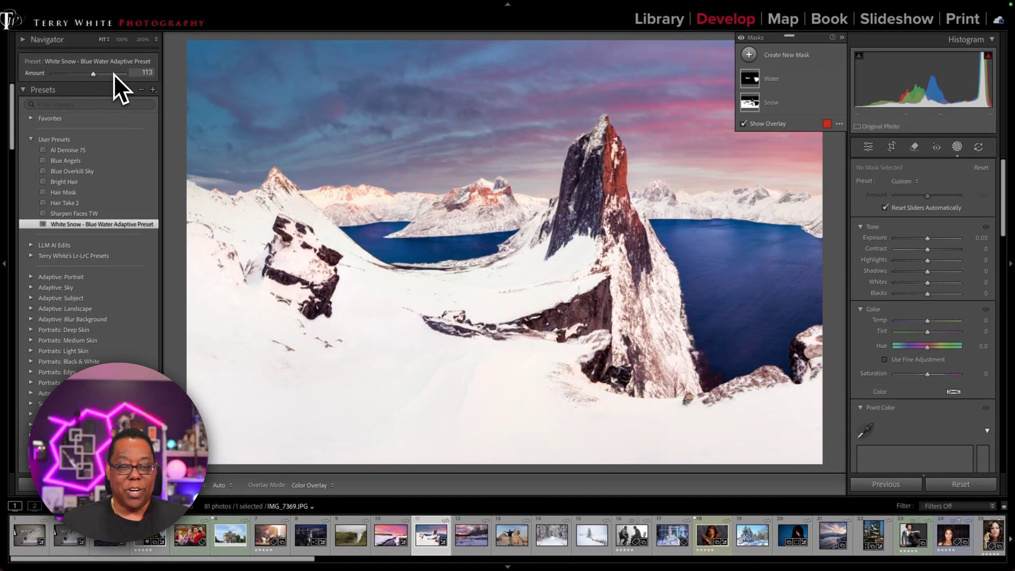
click(84, 81)
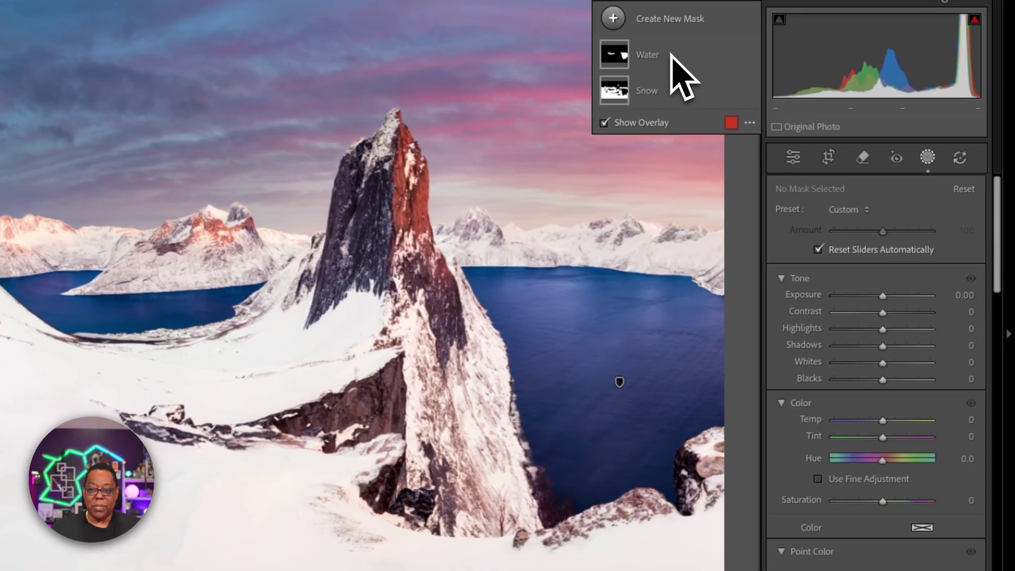
- Select the Water mask and ease its Temp from -47 to -11
click(675, 57)
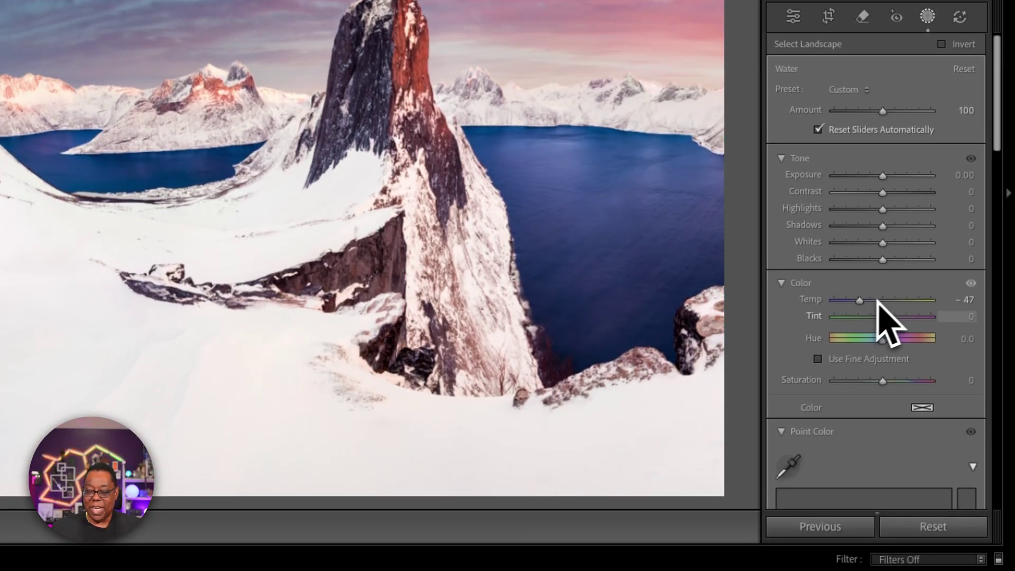
click(879, 300)
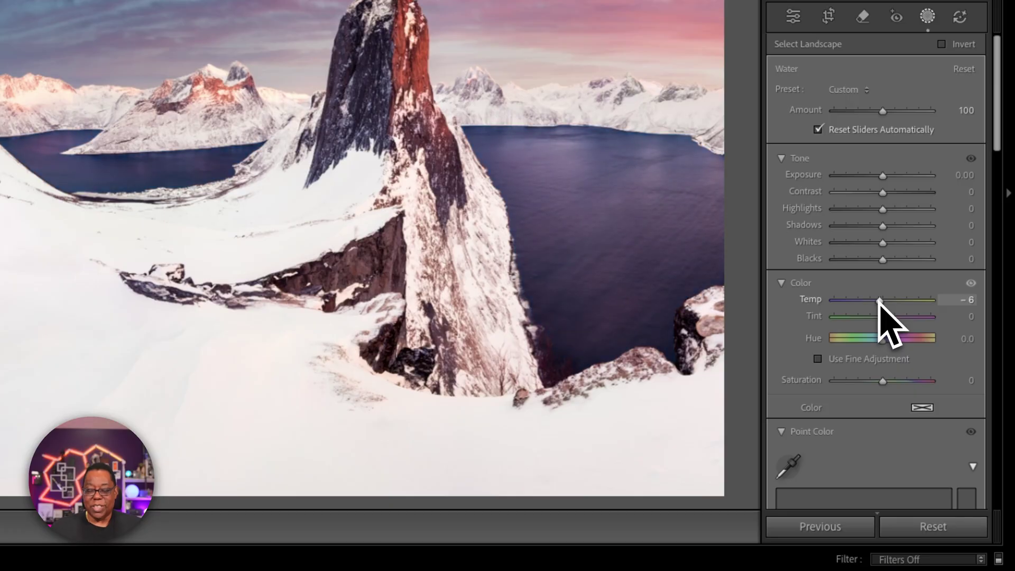
drag(880, 301, 857, 306)
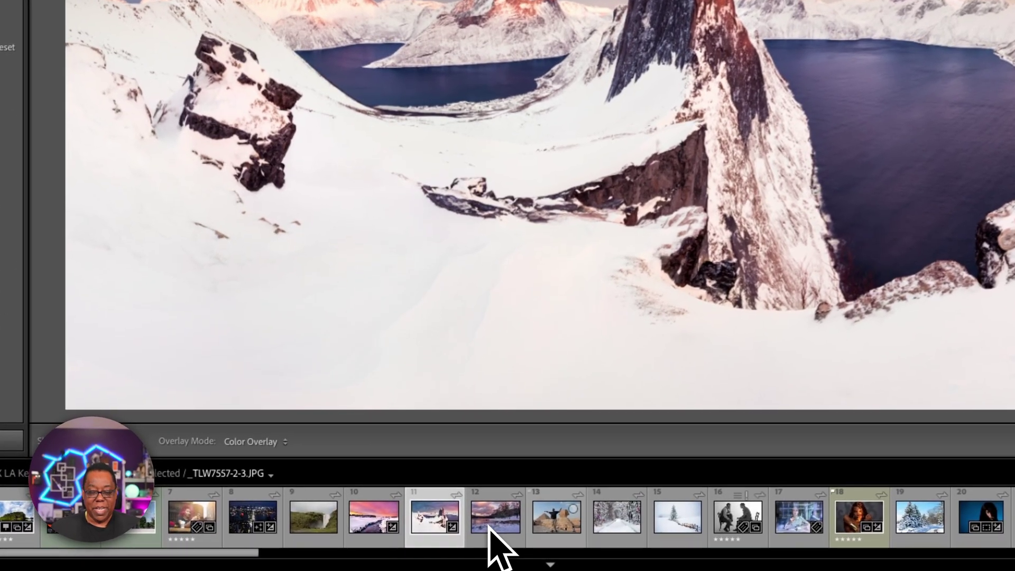
- Open IMG_7376-2.JPG, apply the White Snow - Blue Water preset, and lower its Amount to 18
click(490, 526)
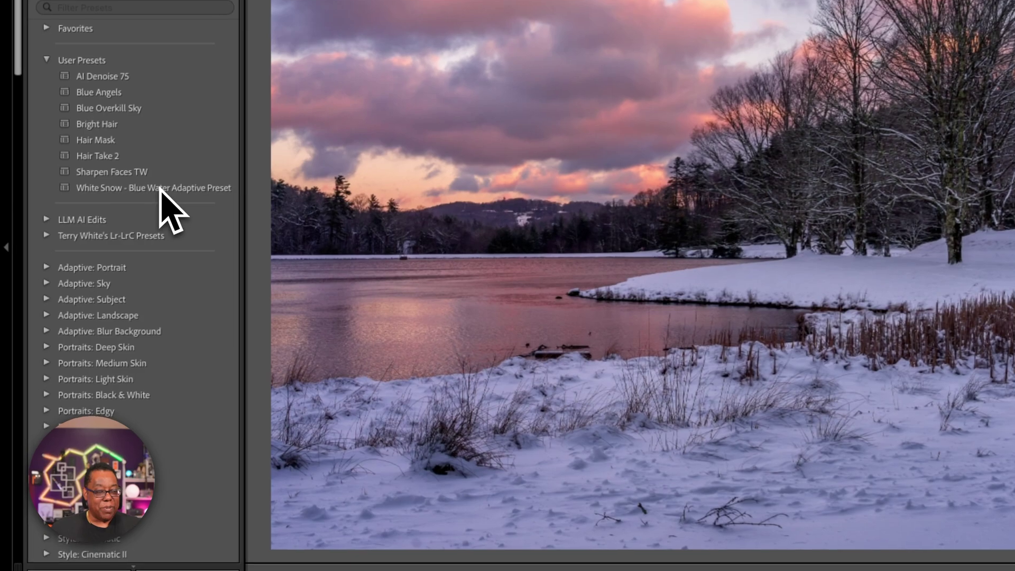
click(160, 188)
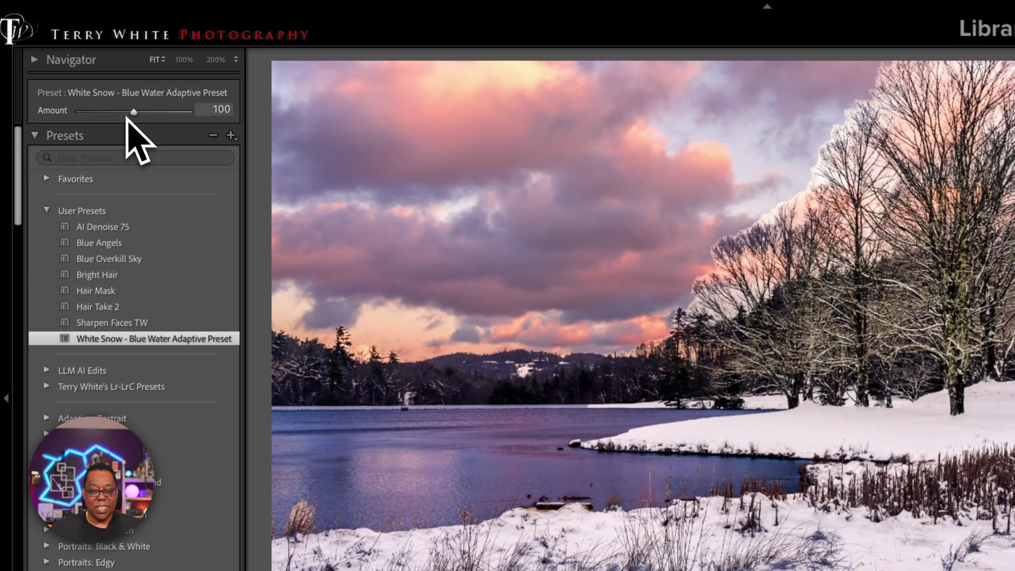
drag(109, 119, 85, 125)
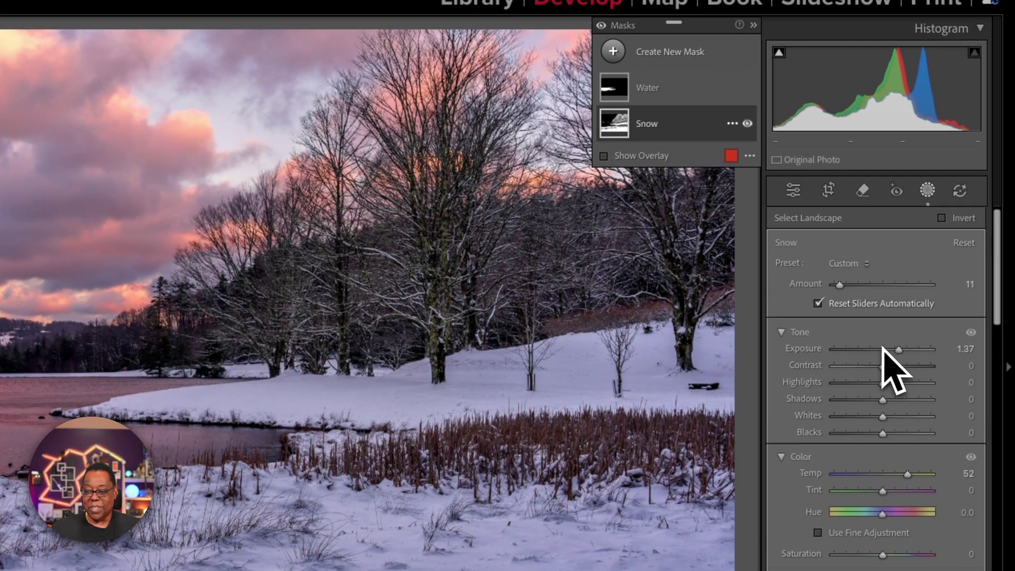
- Set the lake photo's Snow mask to Exposure 2.72 and Temp 60, adjusting Contrast along the way
mouse_move(900, 351)
mouse_down()
mouse_move(931, 344)
mouse_move(903, 355)
mouse_up()
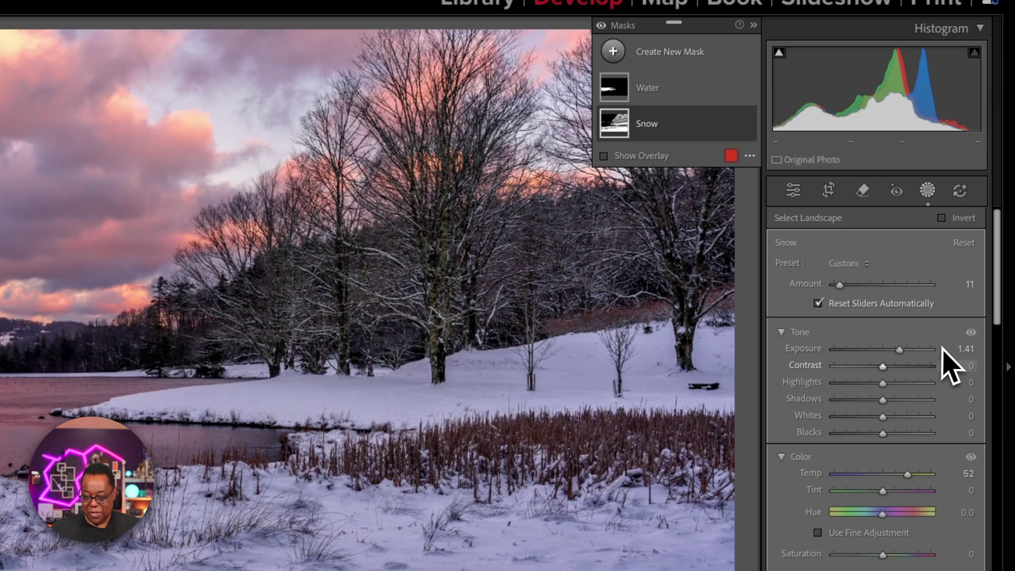
drag(927, 350, 959, 350)
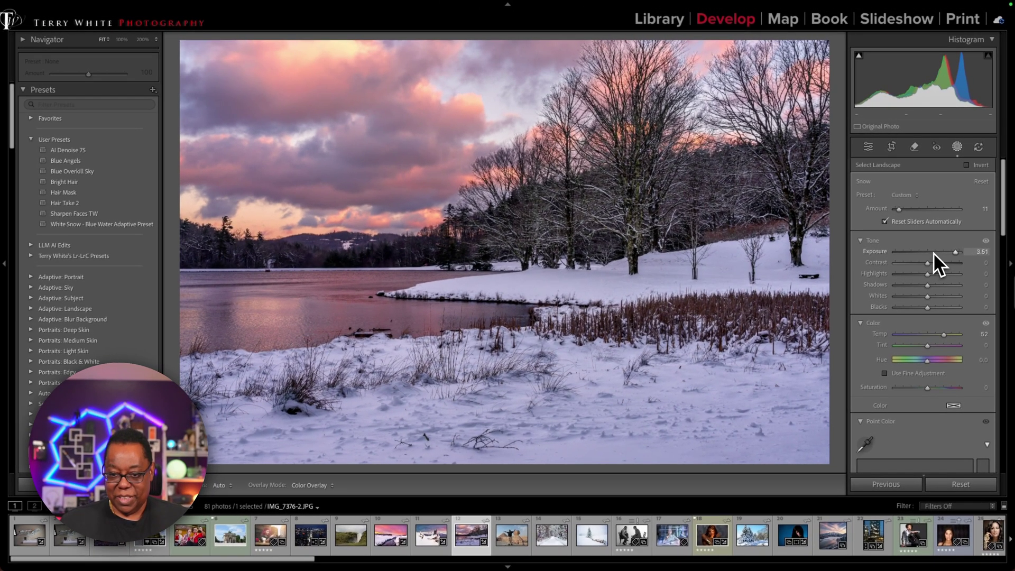
drag(934, 252, 945, 250)
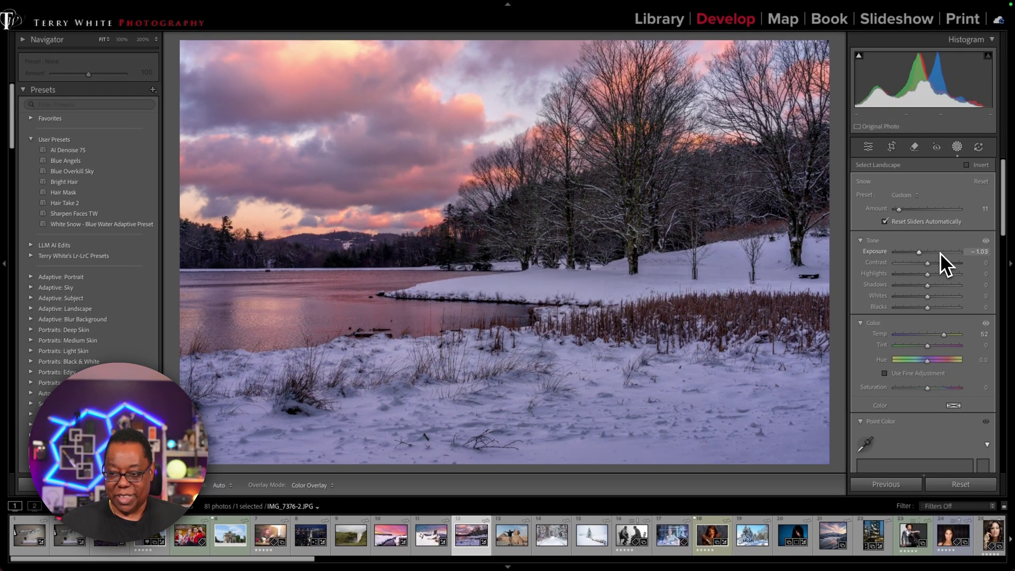
click(952, 253)
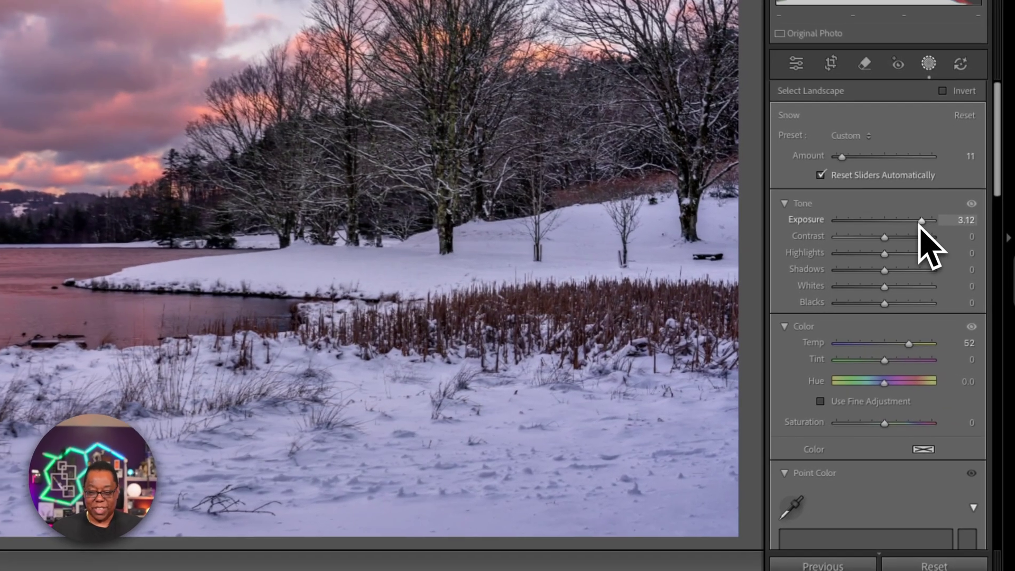
drag(950, 255, 925, 287)
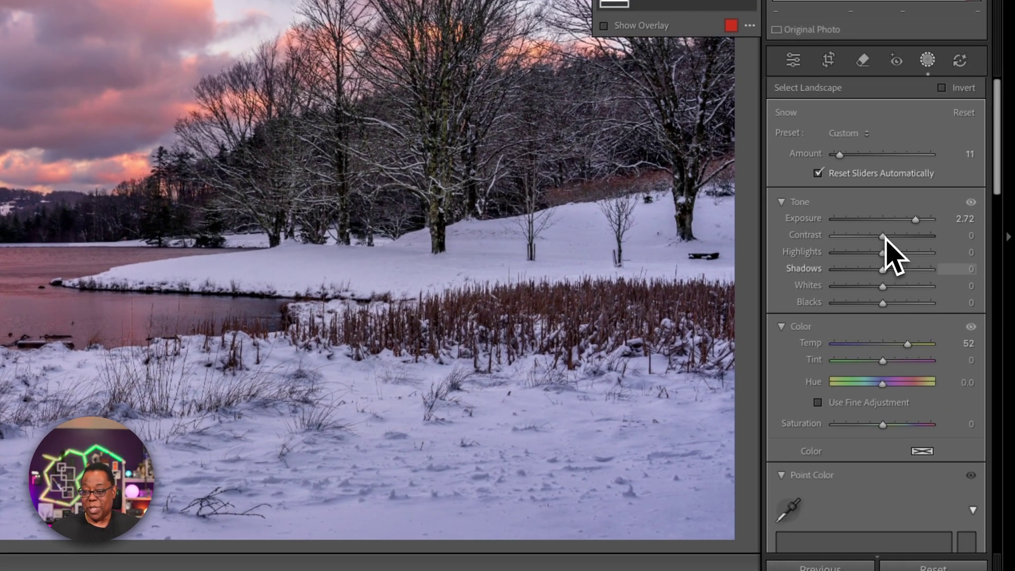
drag(855, 245, 882, 266)
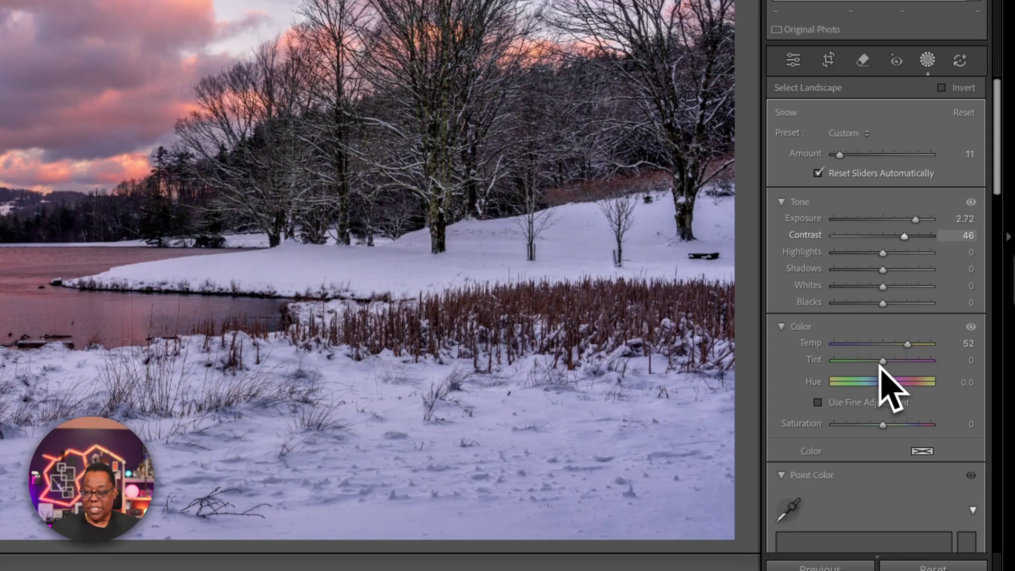
drag(907, 345, 841, 350)
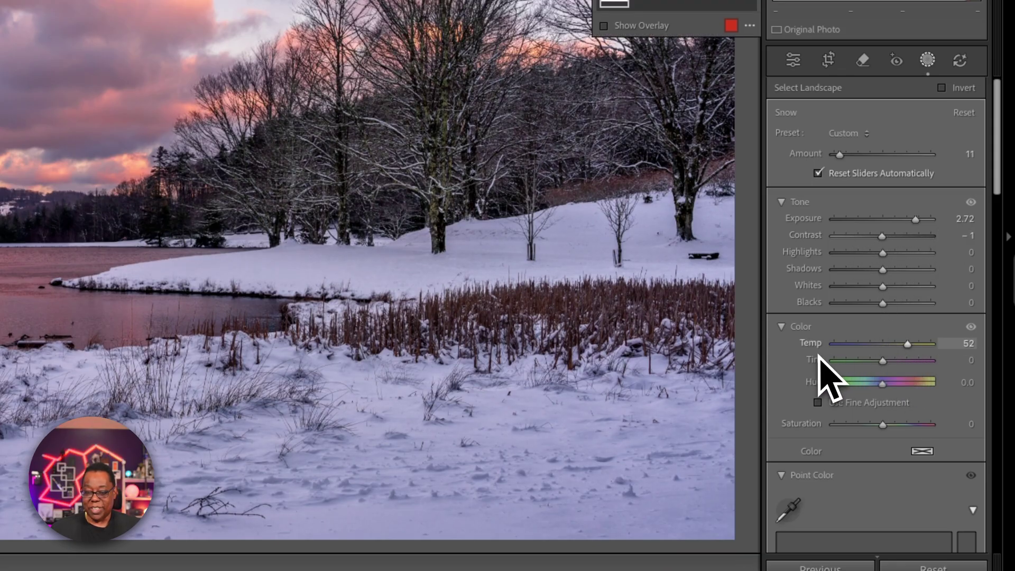
drag(928, 344, 903, 346)
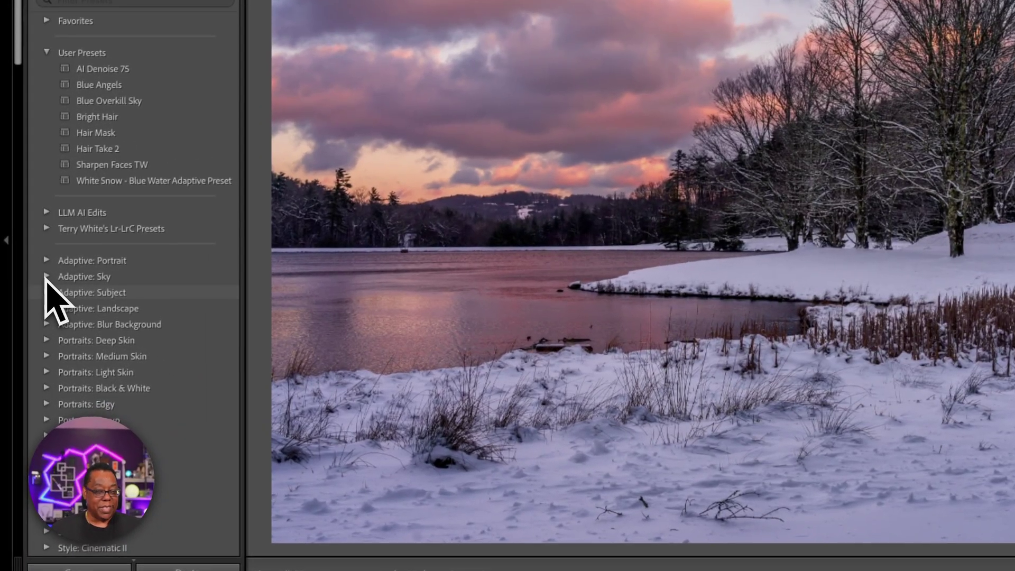
- Apply the Adaptive: Sky Sunrise preset to the lake photo and reduce its Amount to 50
click(46, 277)
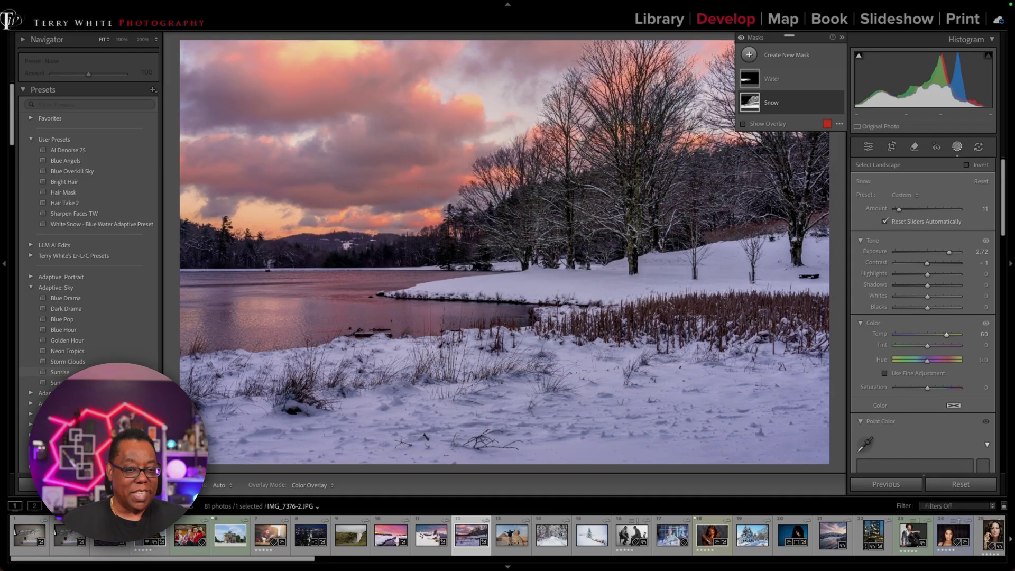
click(72, 372)
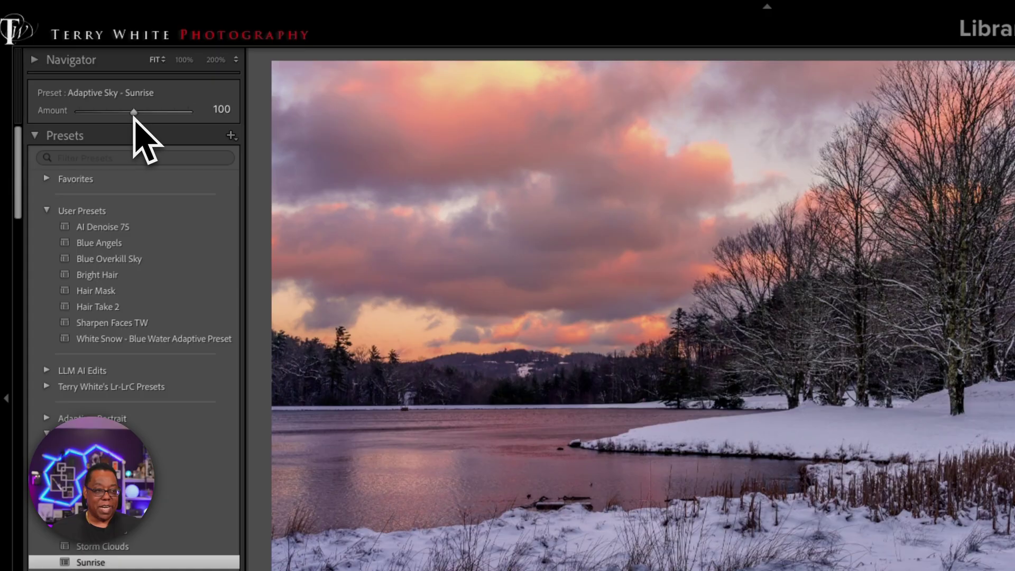
drag(134, 112, 110, 129)
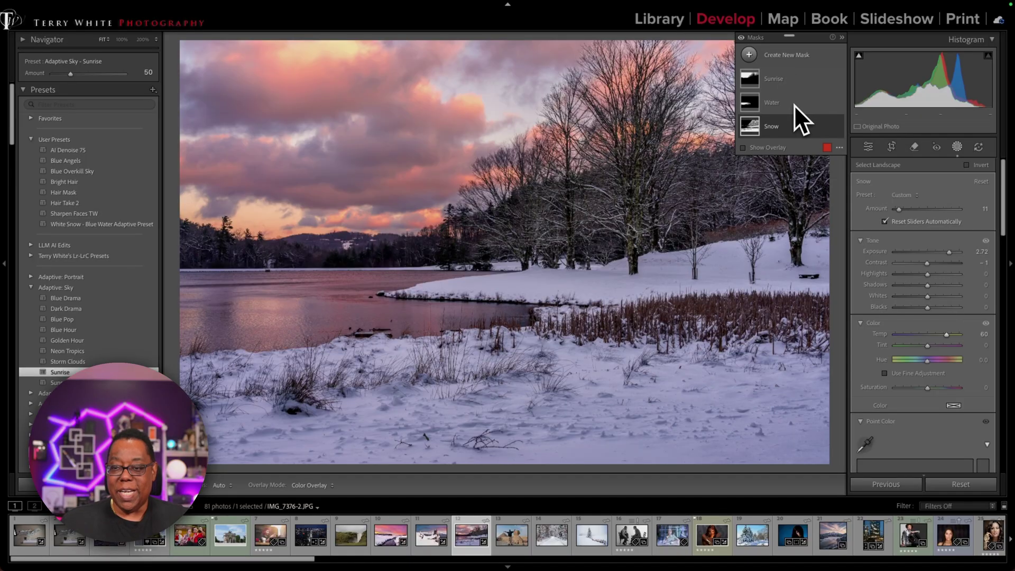
mouse_move(793, 105)
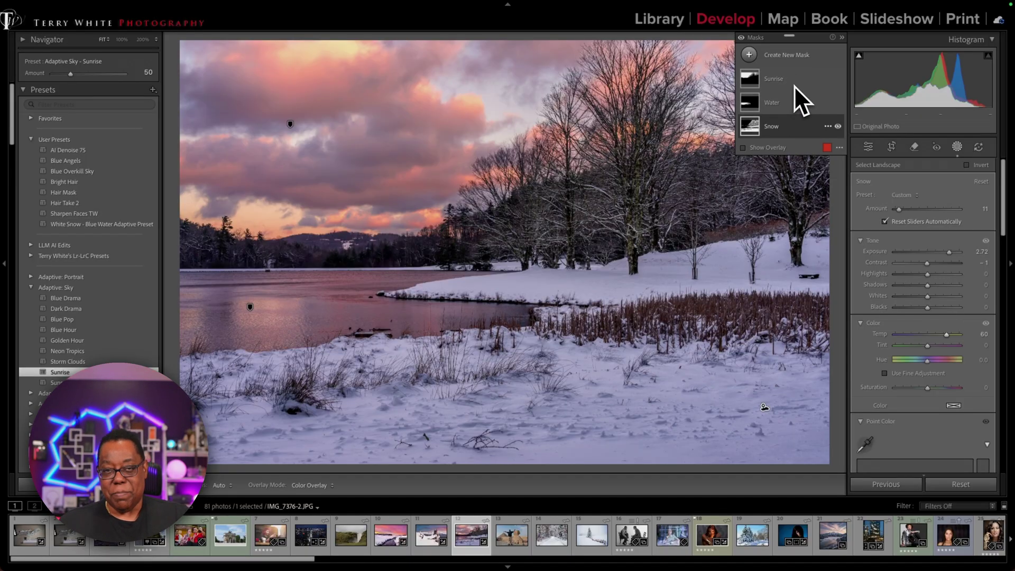
mouse_move(795, 87)
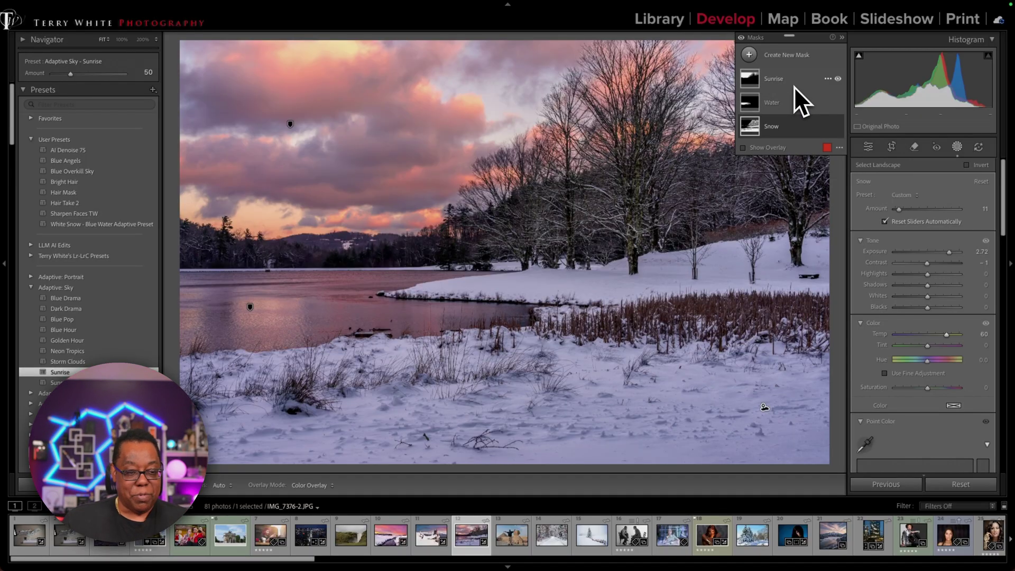